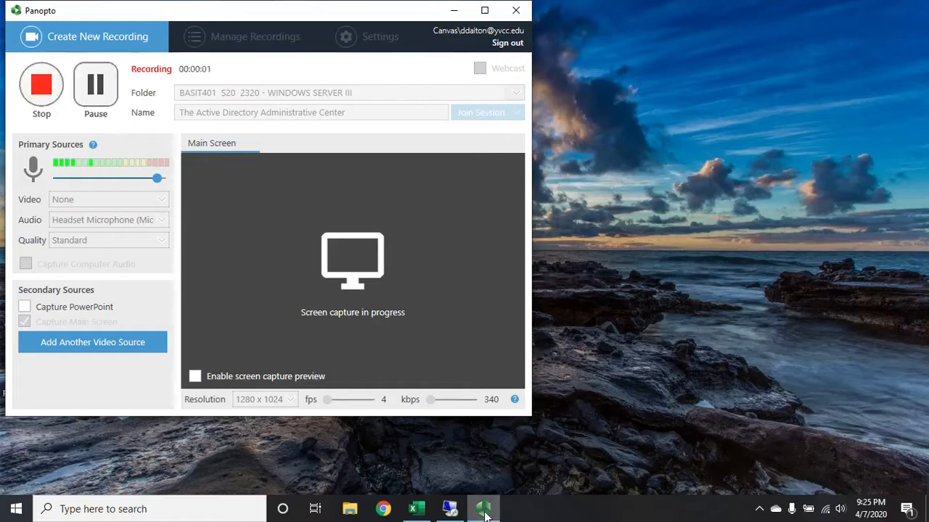
Bring up the Server Manager dashboard and show its Tools menu
left_click(452, 510)
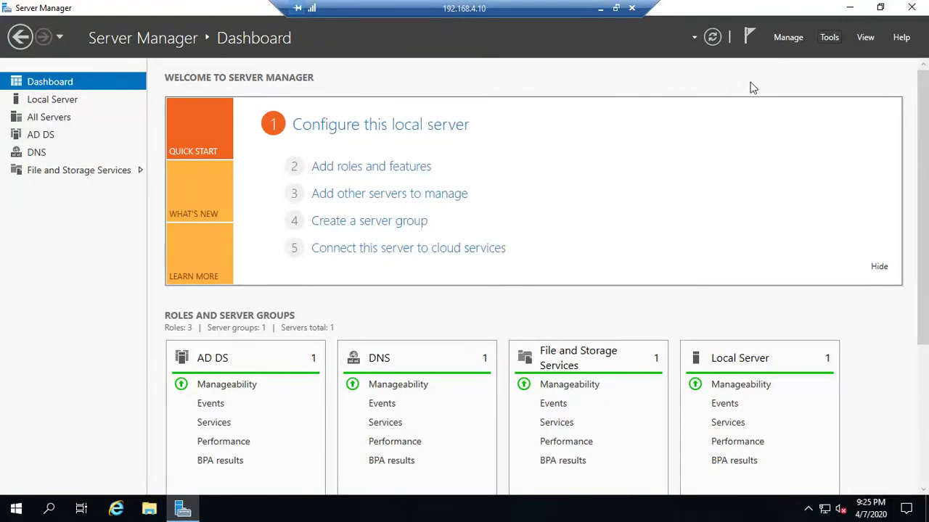
left_click(829, 37)
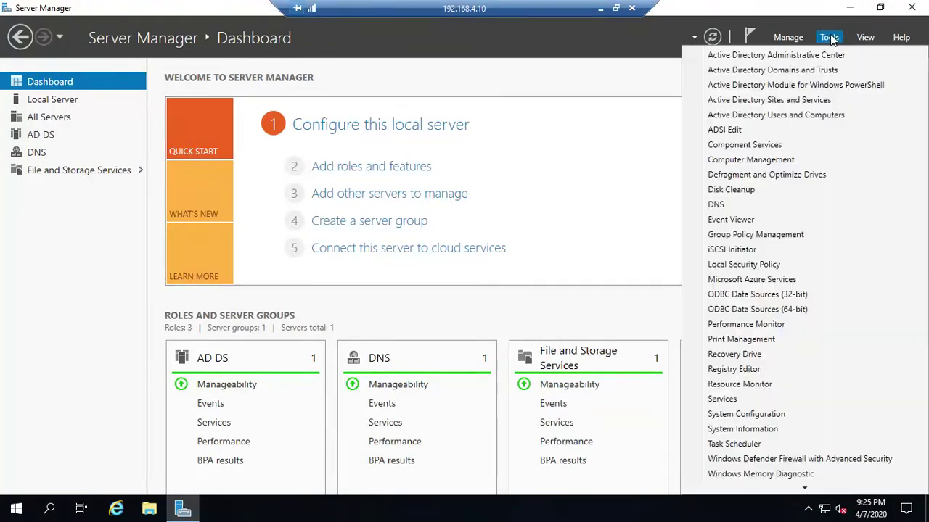
Launch Active Directory Administrative Center and let it load the dalton domain
left_click(776, 55)
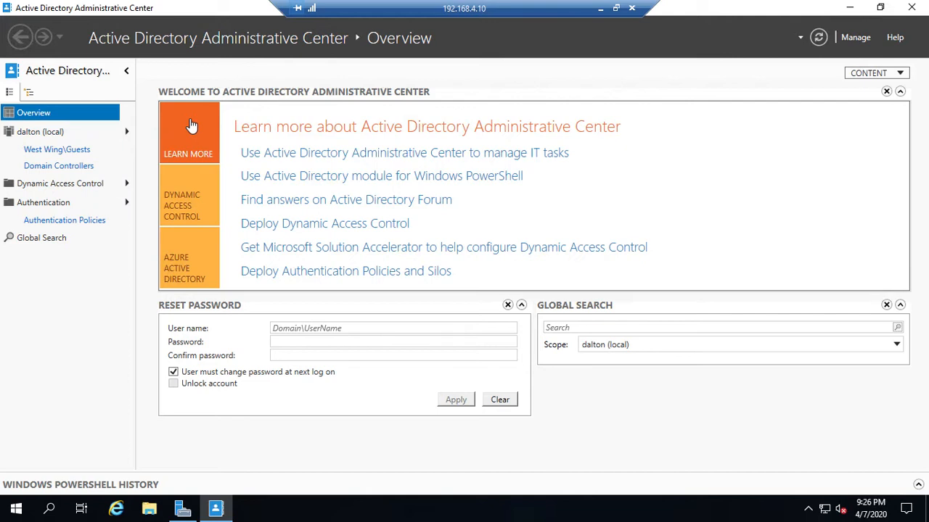
Browse dalton (local) > West Wing > Staff to list Communications-DL, Communications-G and Sam Seabourne
left_click(129, 133)
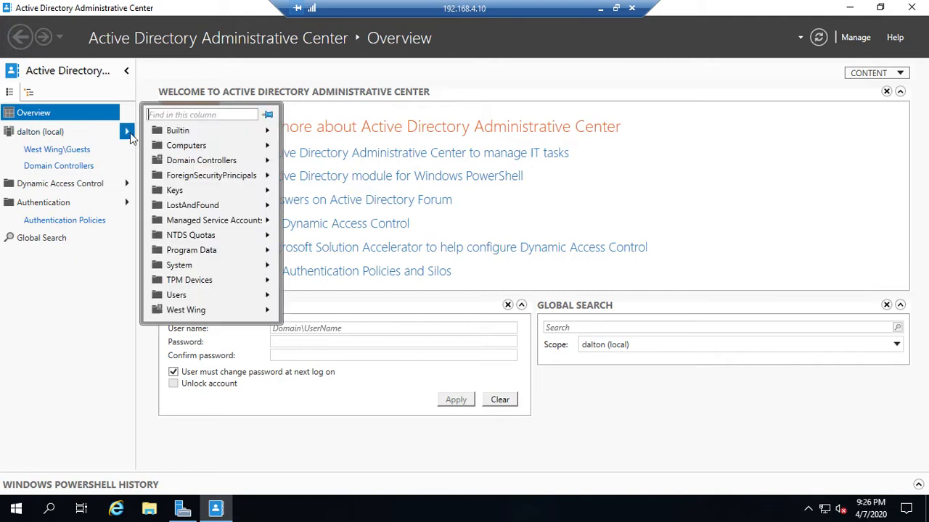
left_click(268, 310)
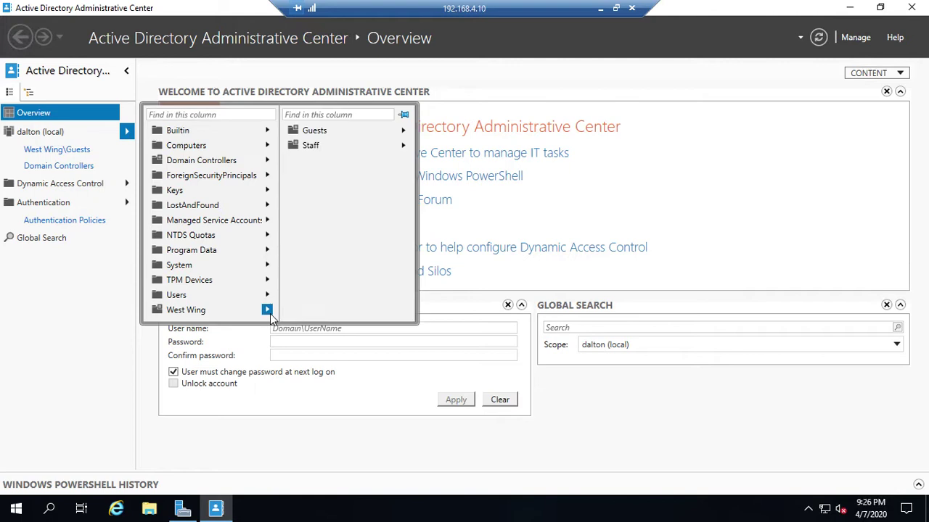
left_click(309, 145)
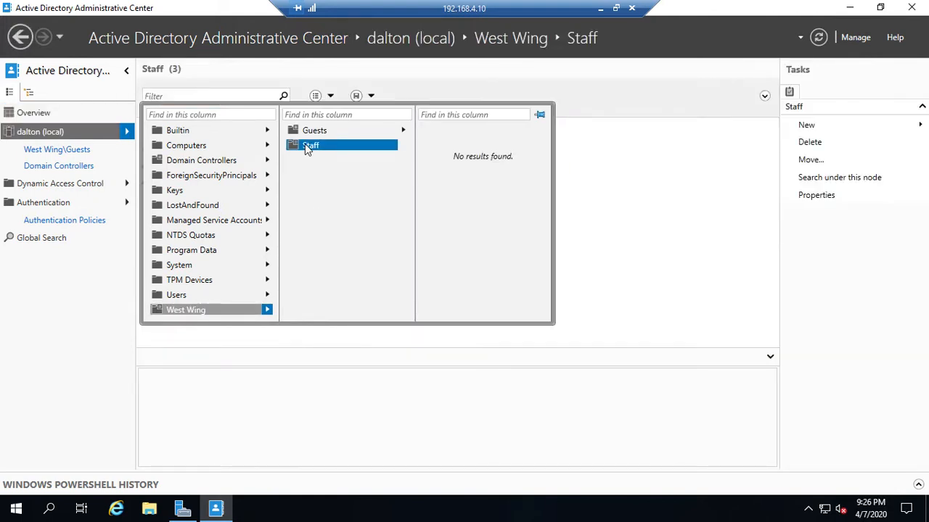
left_click(639, 143)
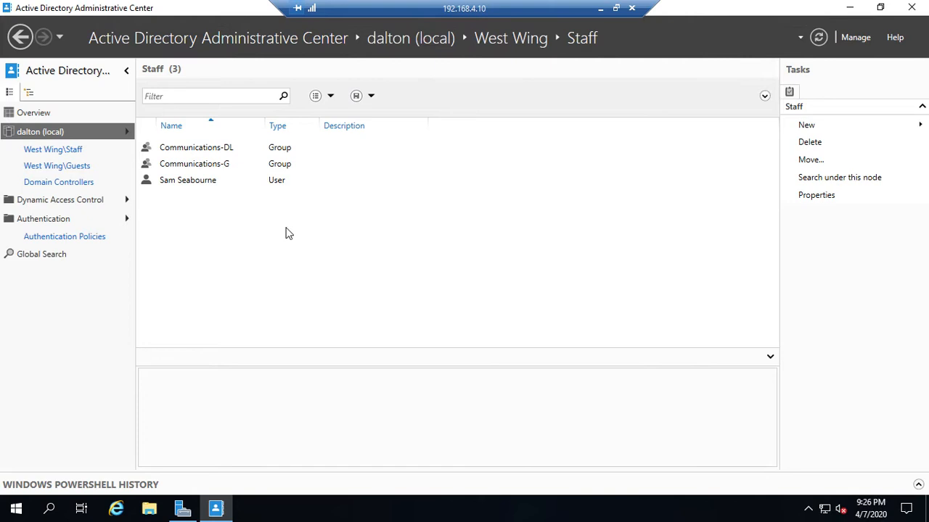
Review the New object types and the Staff objects' summaries, then show the West Wing Guests OU with Danny Kincannon
left_click(824, 127)
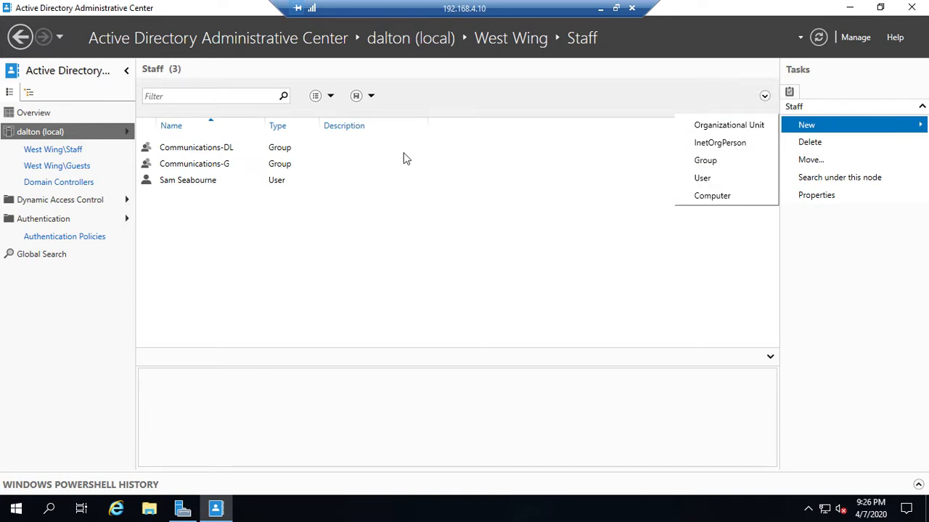
left_click(181, 185)
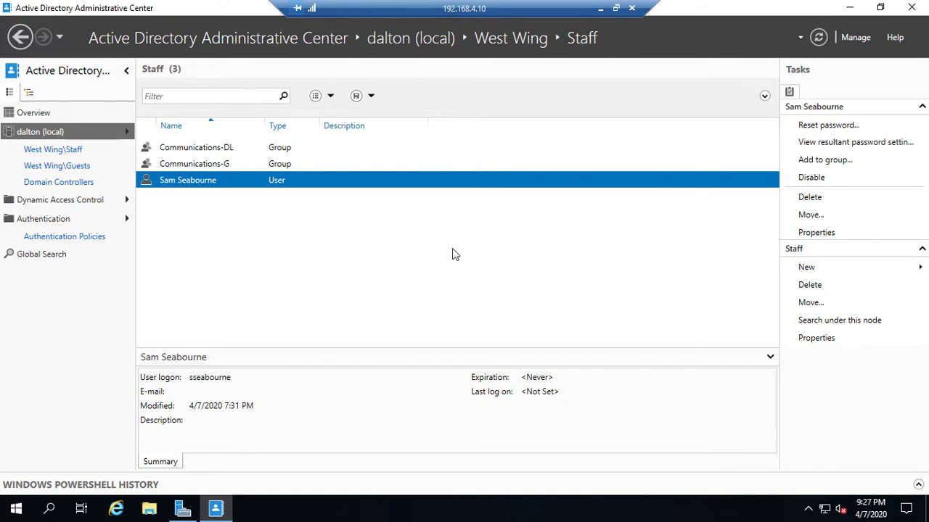
left_click(202, 167)
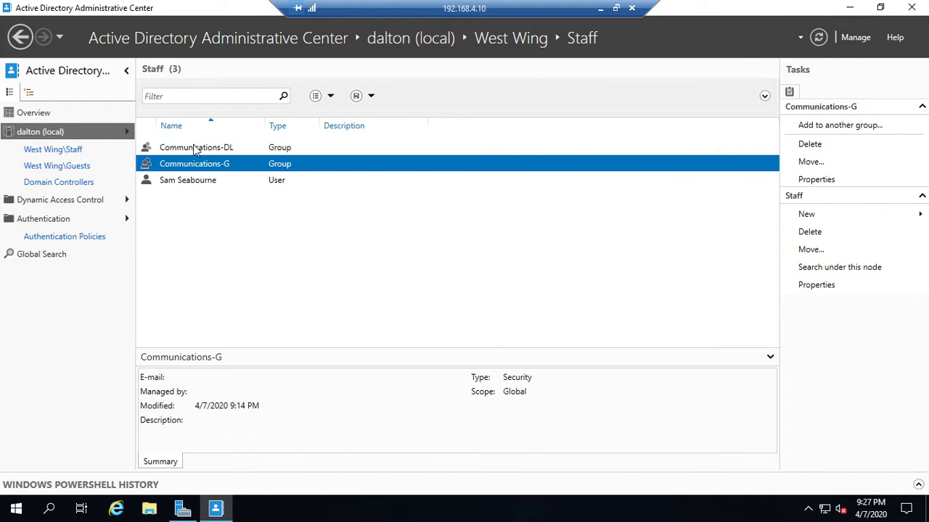
left_click(195, 150)
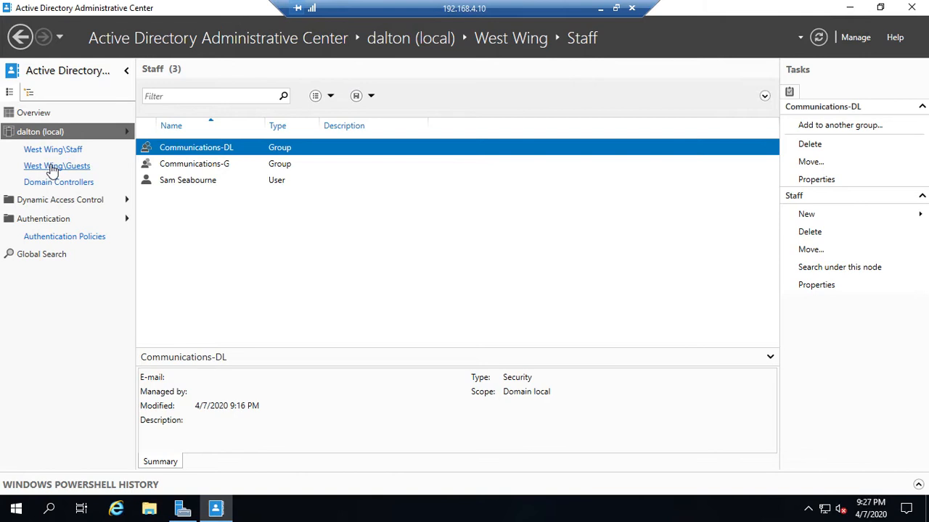
left_click(53, 168)
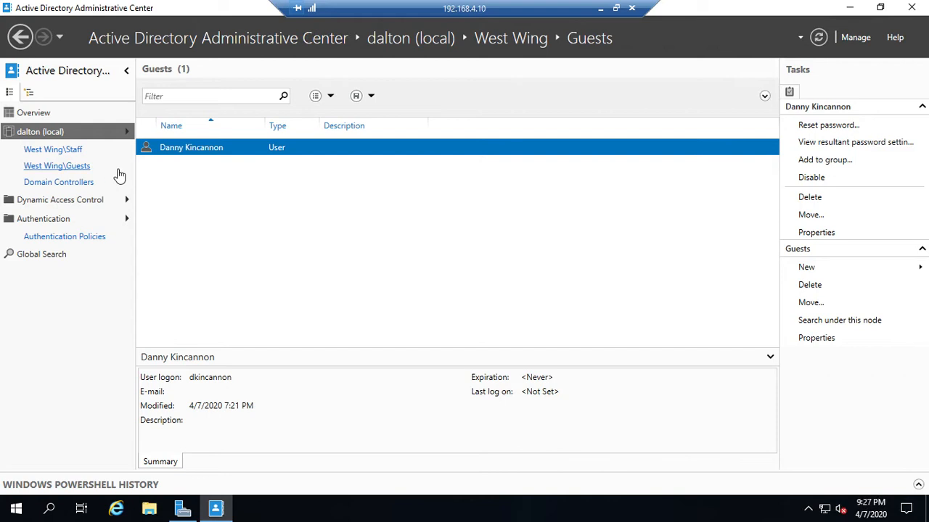
Return to the West Wing Staff OU with navigation in Tree View after toggling List View
left_click(29, 93)
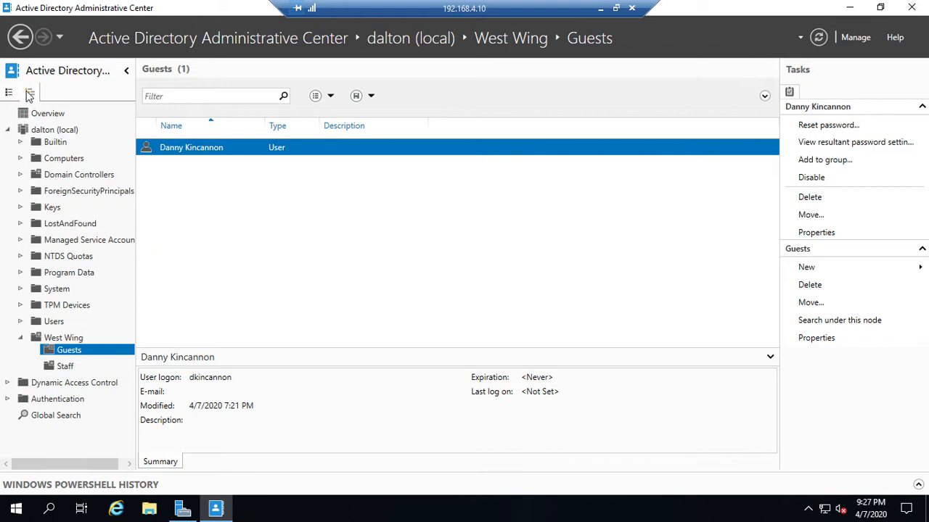
left_click(65, 367)
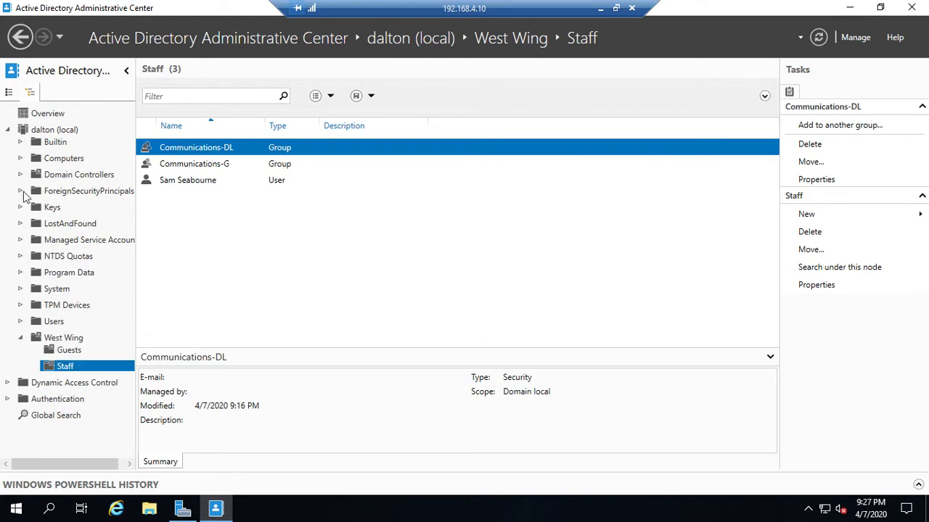
left_click(9, 91)
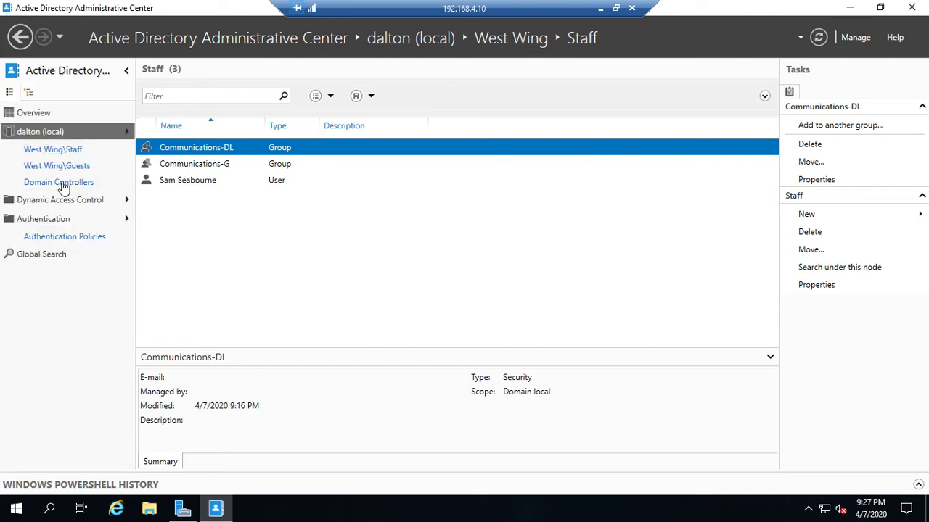
left_click(29, 93)
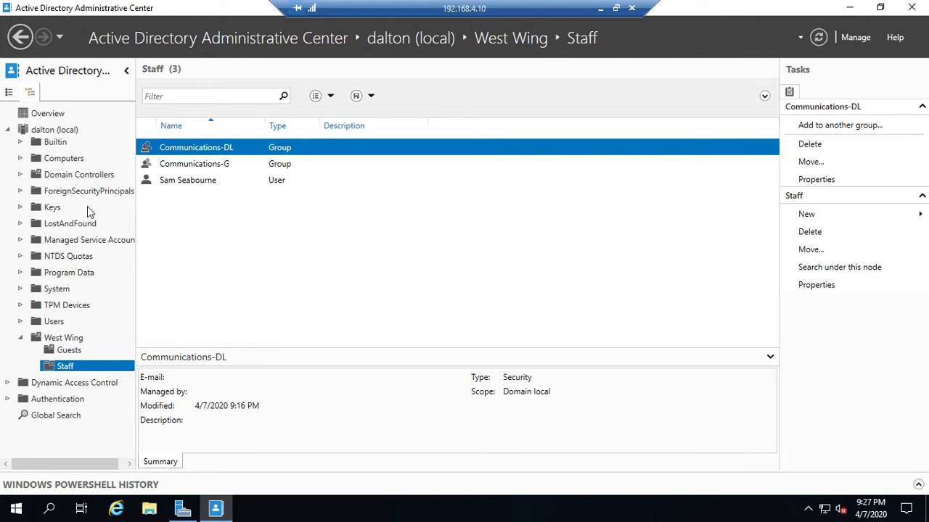
View the Guests OU properties, widened, browsing its Extensions, Managed By and Organizational Unit sections
right_click(64, 357)
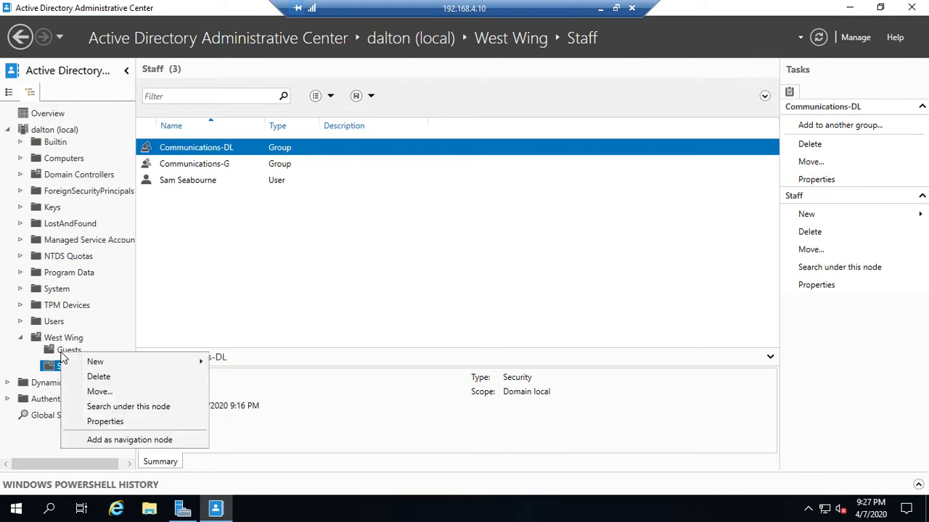
left_click(118, 423)
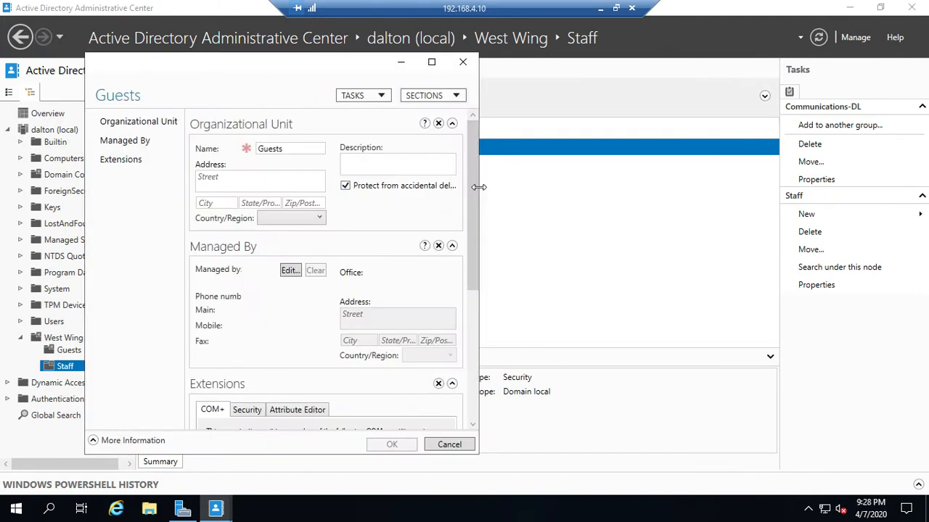
left_click_drag(479, 187, 736, 173)
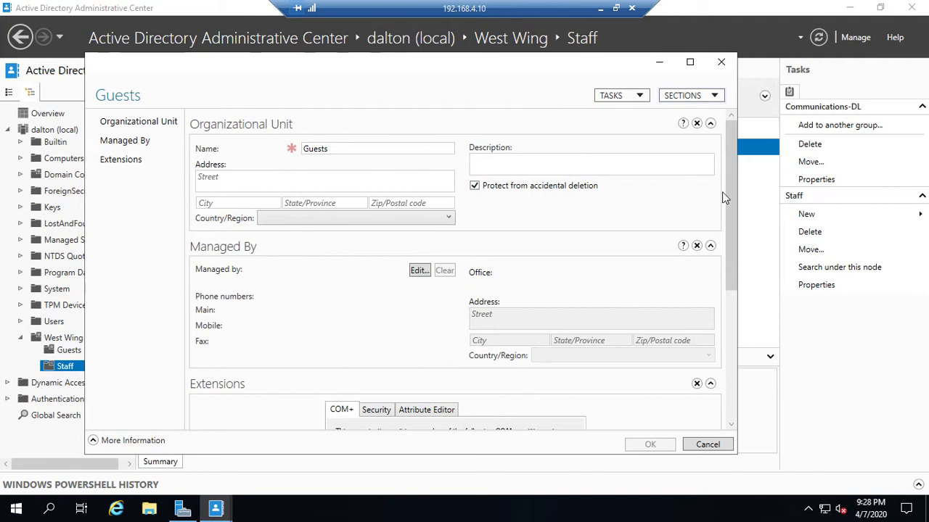
left_click_drag(729, 192, 729, 145)
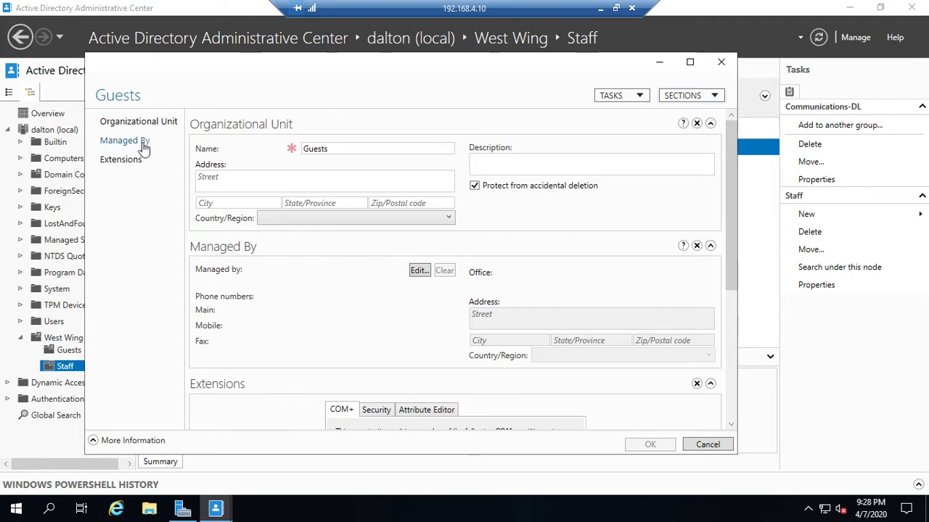
left_click(120, 160)
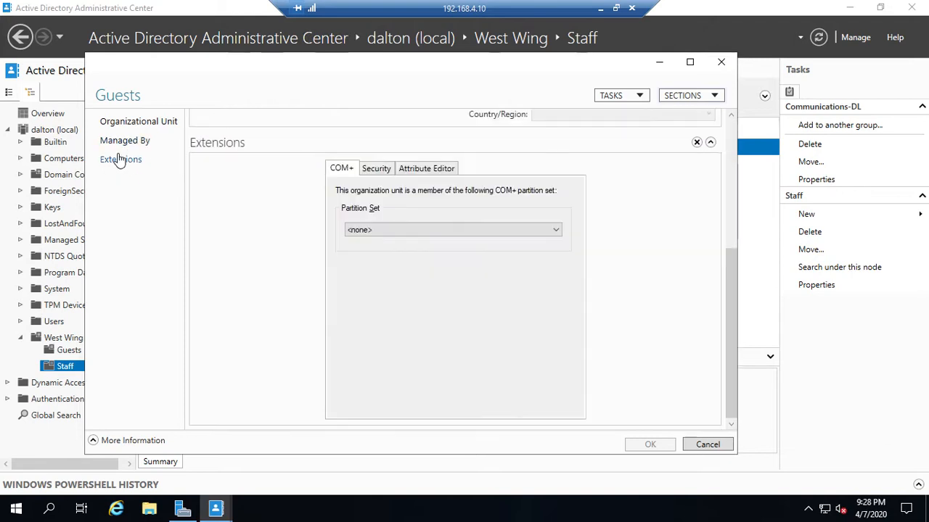
left_click(125, 140)
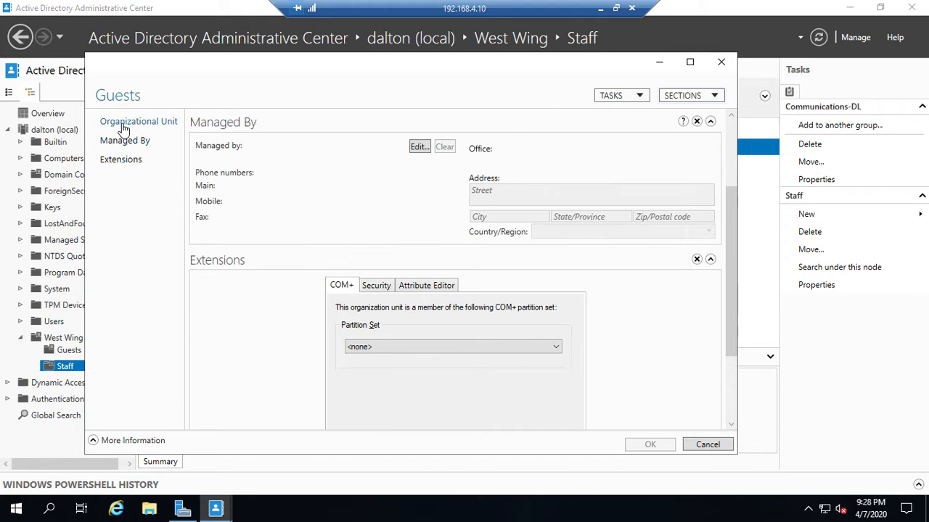
left_click(138, 122)
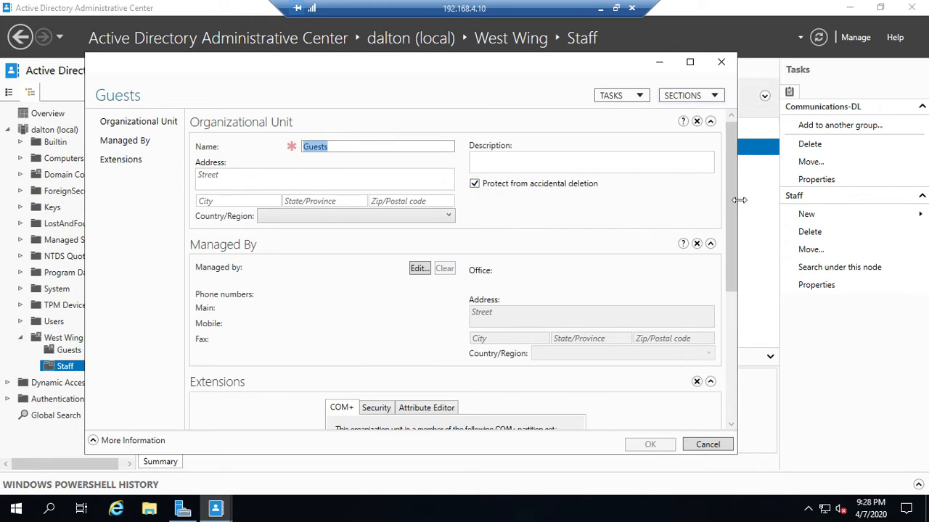
mouse_move(730, 192)
left_mouse_down()
mouse_move(745, 284)
mouse_move(731, 146)
left_mouse_up()
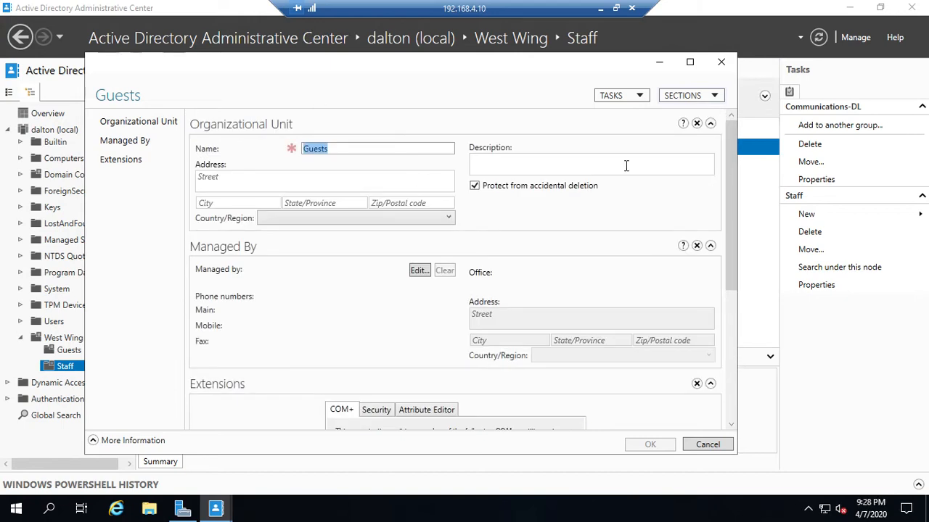
Toggle the Managed By section off and back on under Sections, then close the Guests properties unsaved
left_click(640, 95)
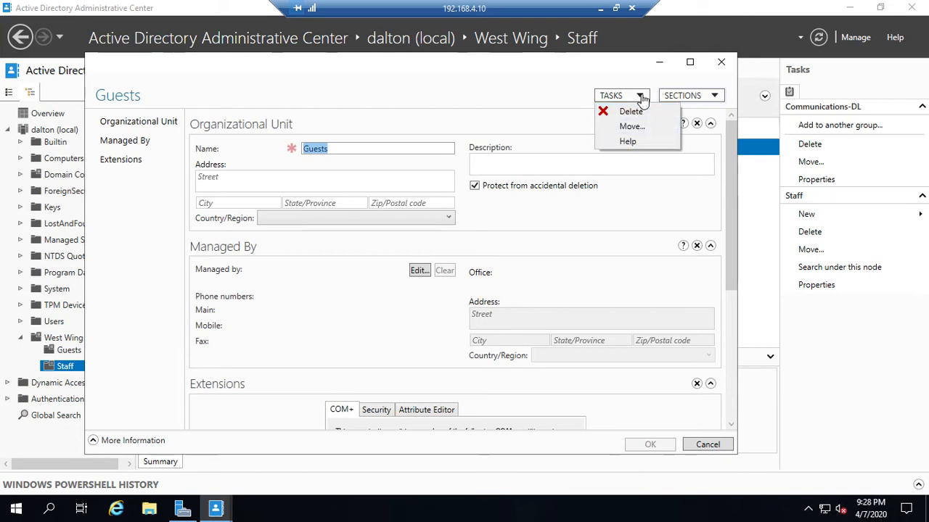
left_click(715, 96)
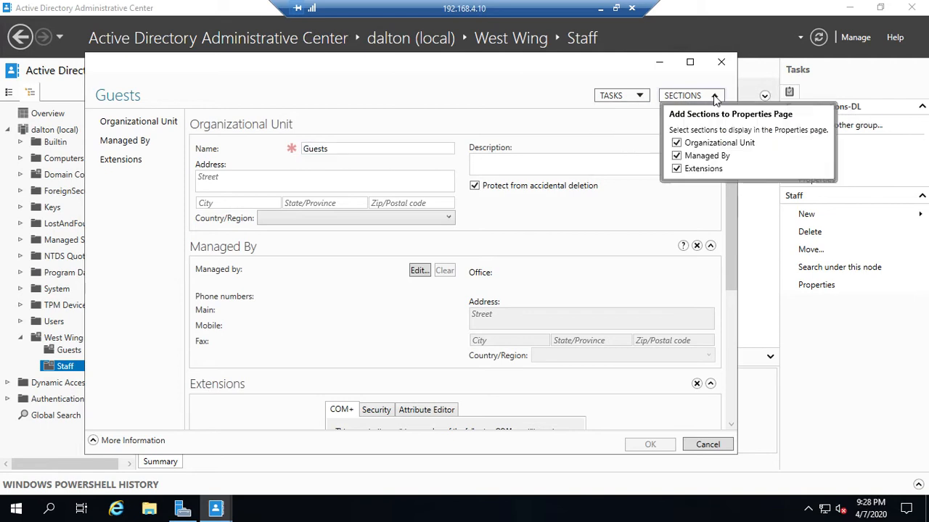
left_click(677, 156)
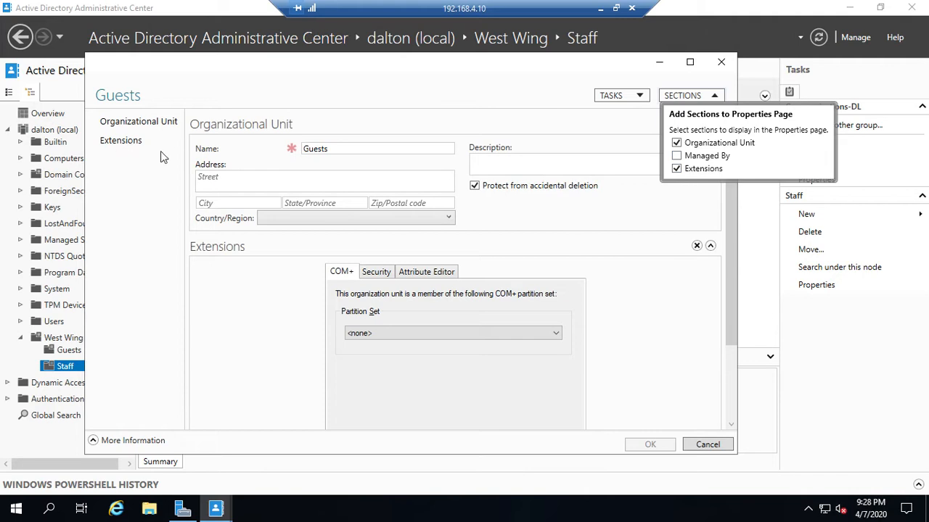
left_click(677, 156)
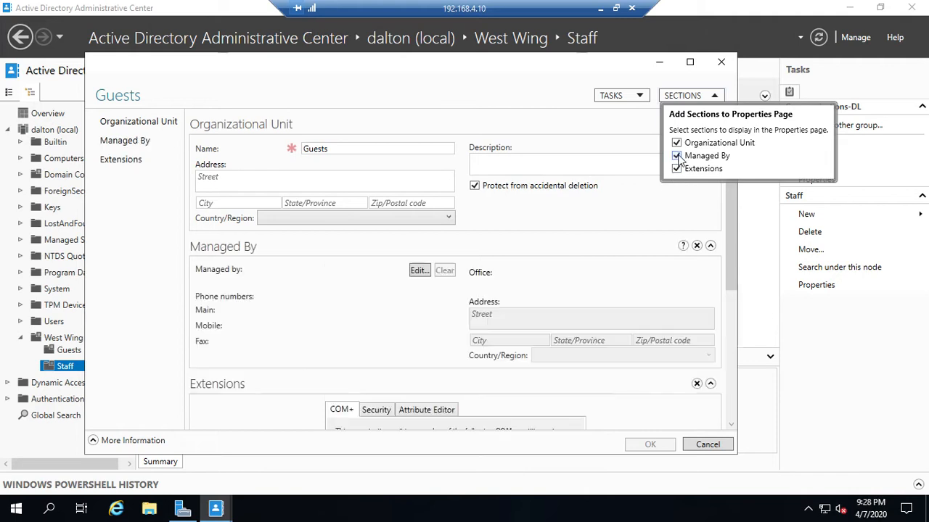
left_click(618, 238)
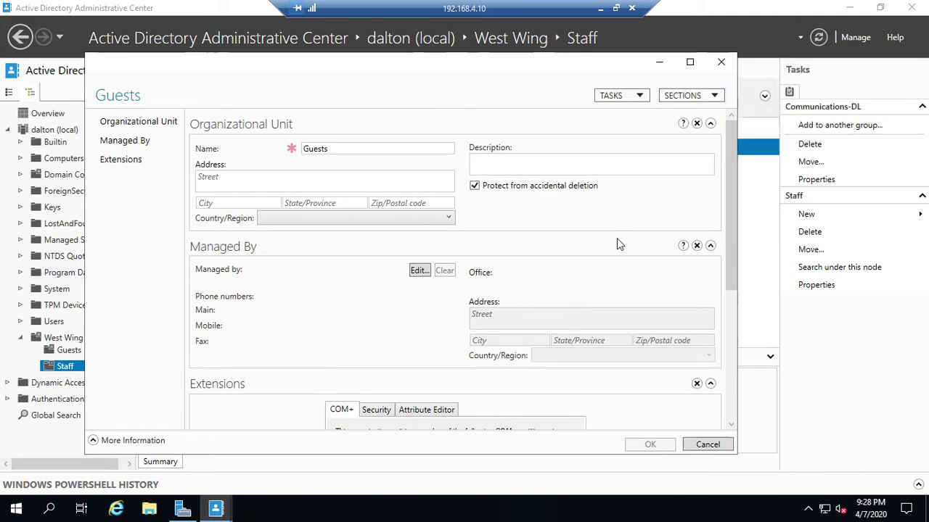
left_click(720, 60)
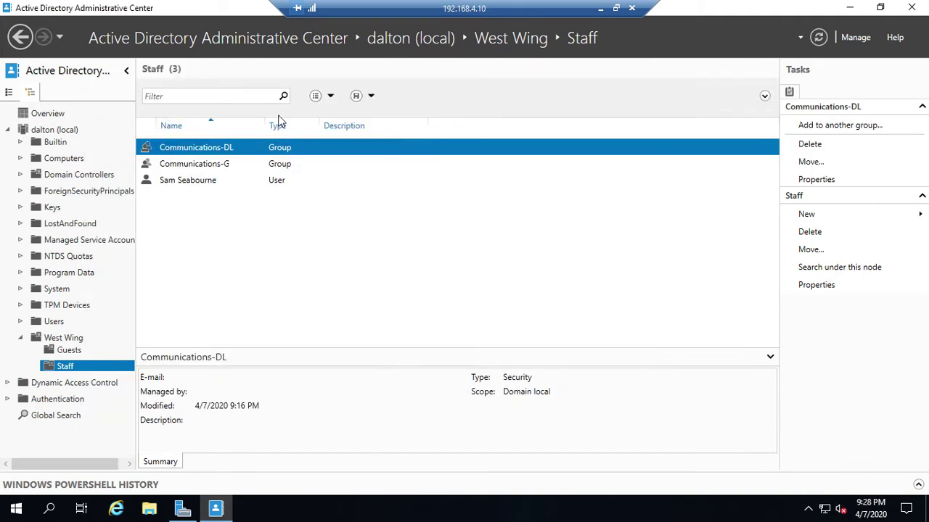
double_click(178, 180)
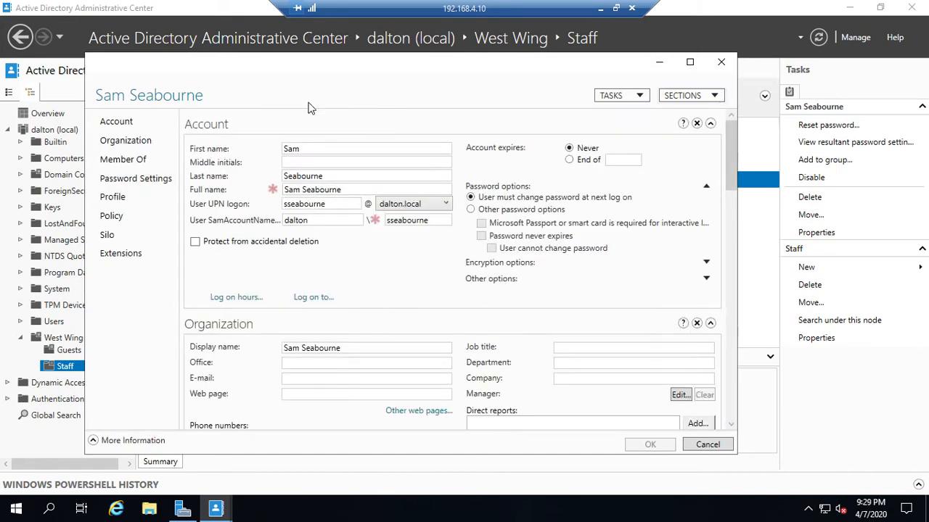
left_click(639, 95)
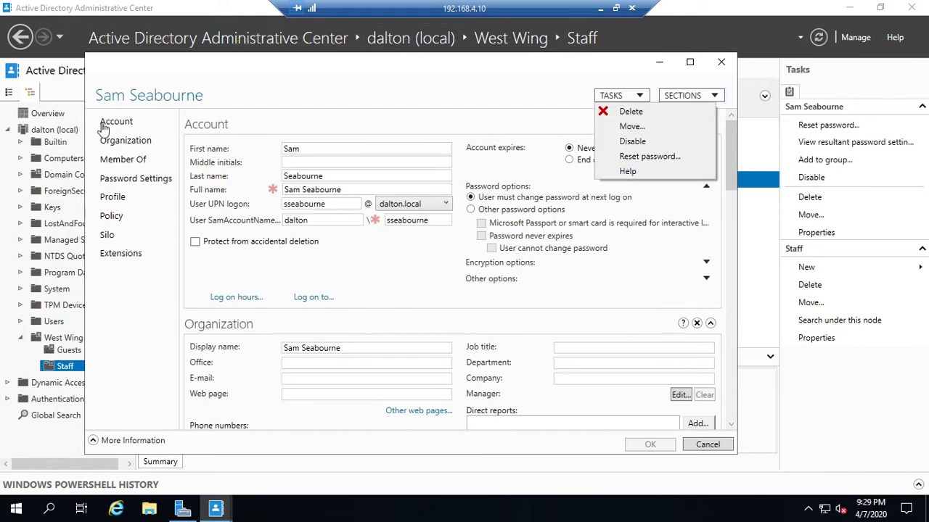
left_click(117, 142)
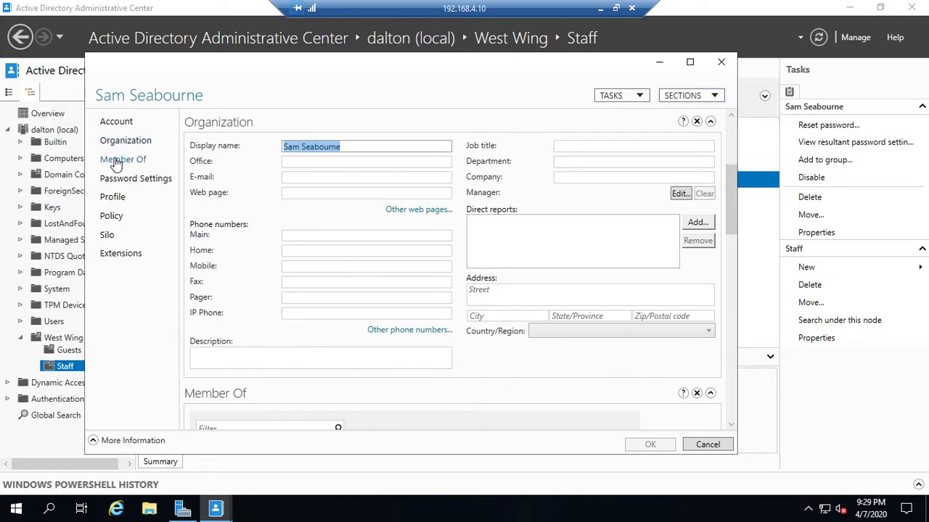
left_click(116, 161)
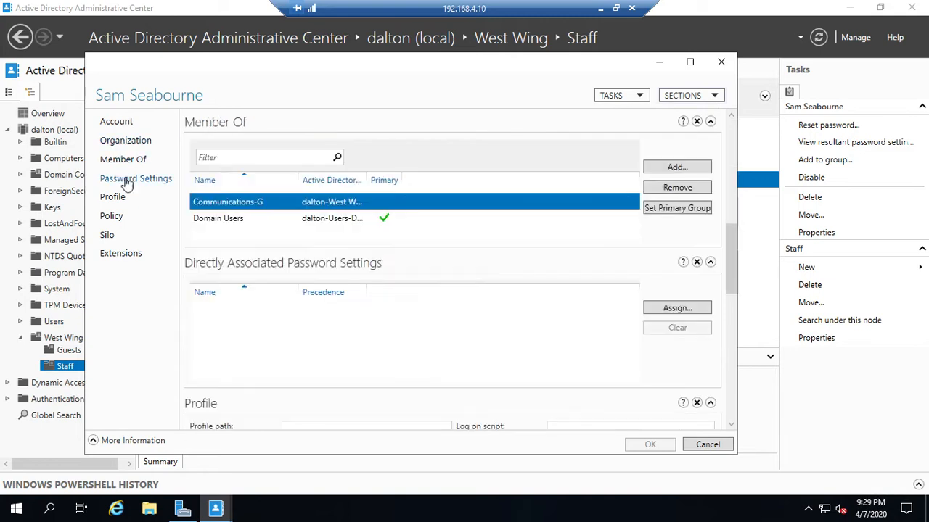
left_click(126, 179)
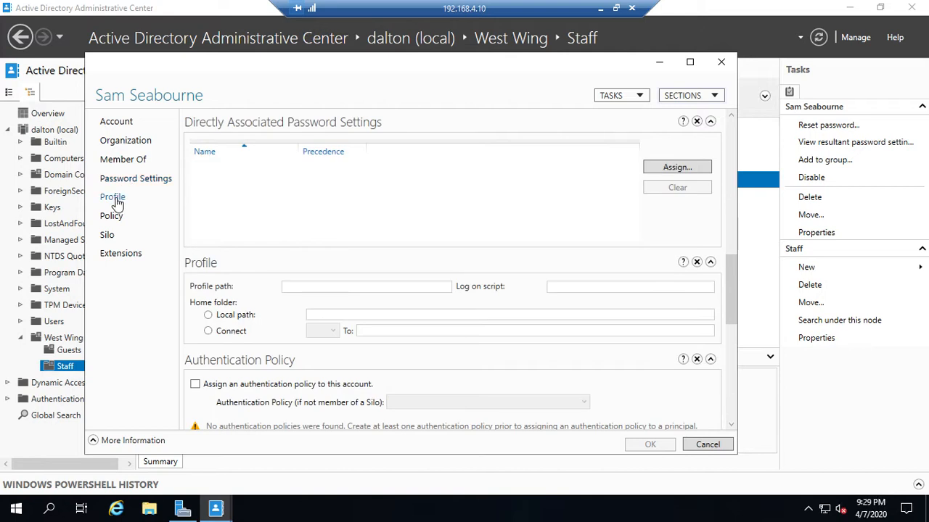
left_click(112, 198)
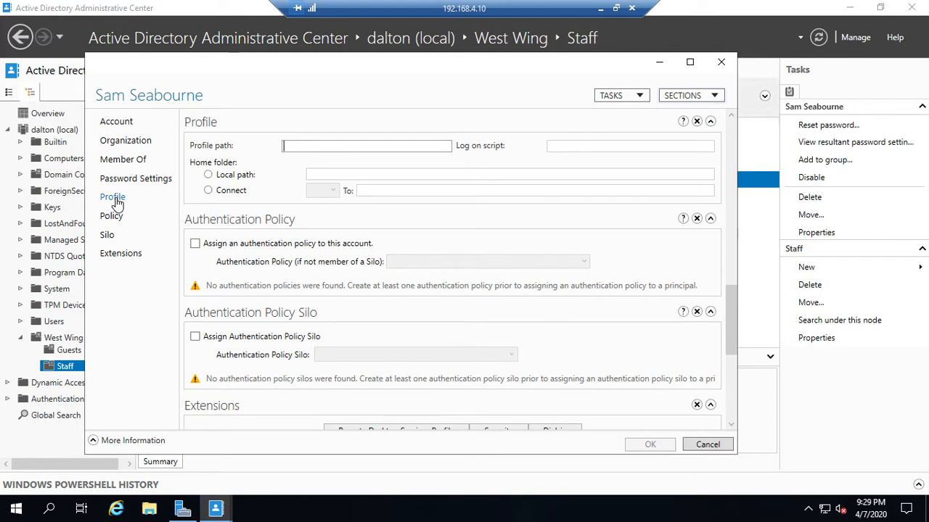
left_click(148, 180)
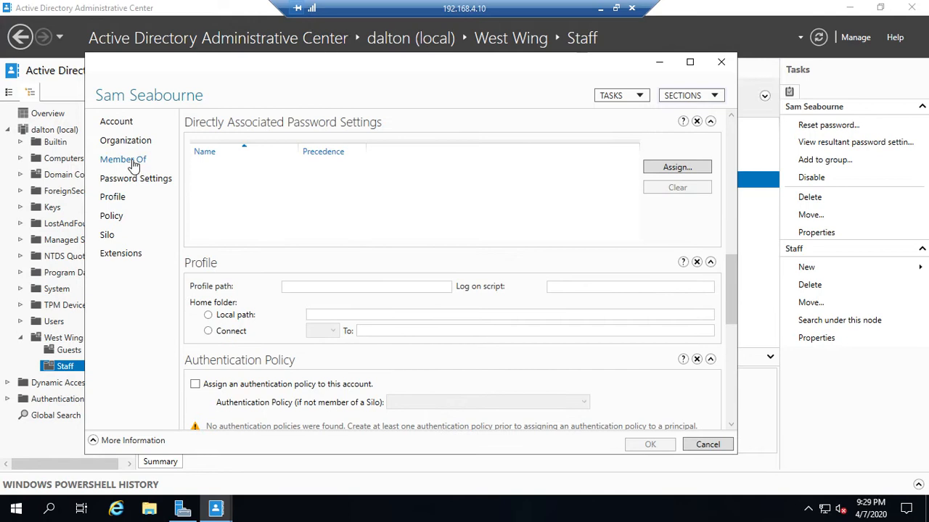
left_click(124, 159)
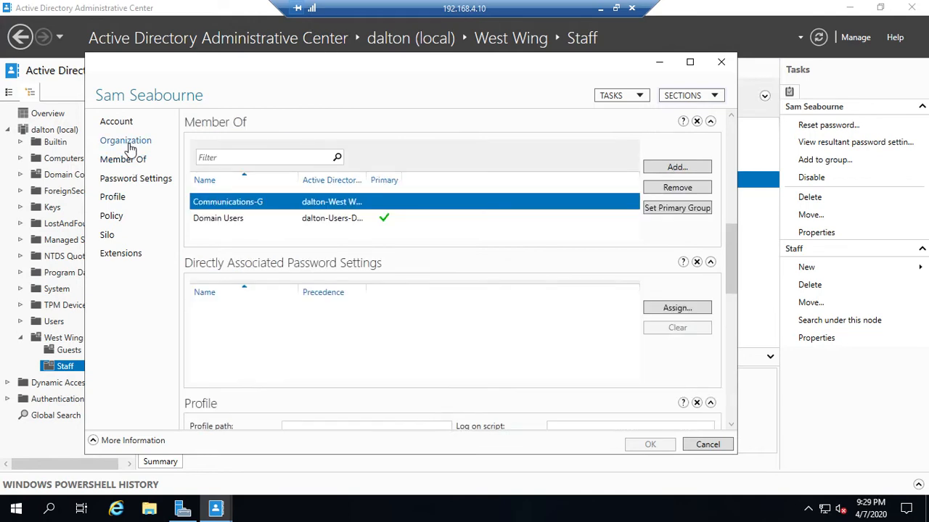
left_click(125, 140)
left_click(117, 122)
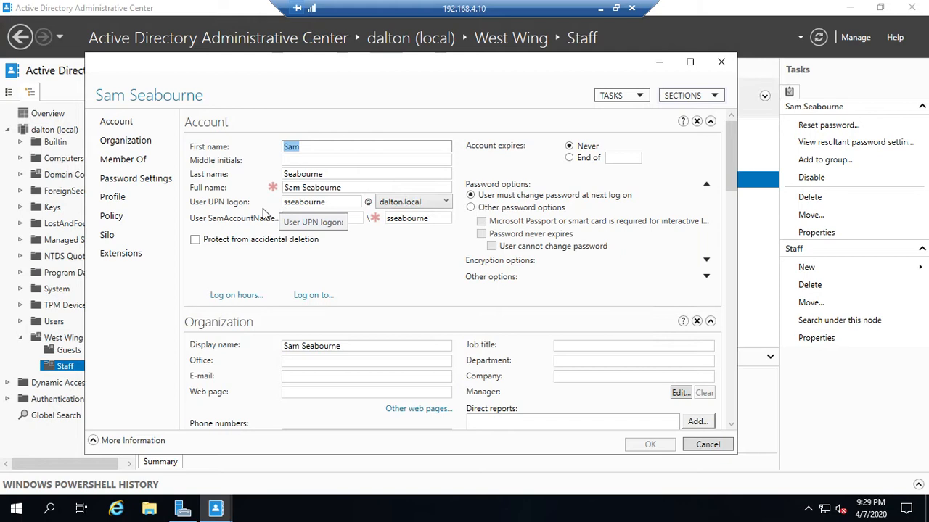
left_click(112, 217)
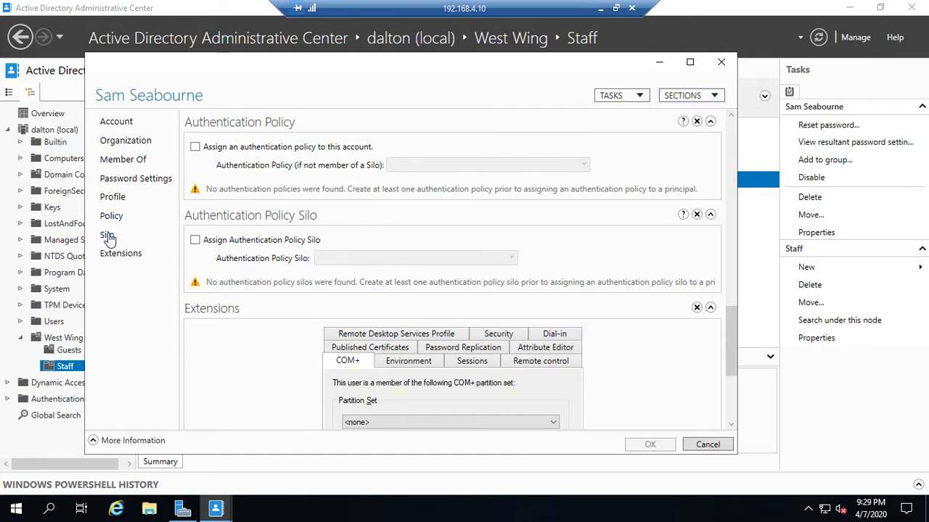
left_click(108, 235)
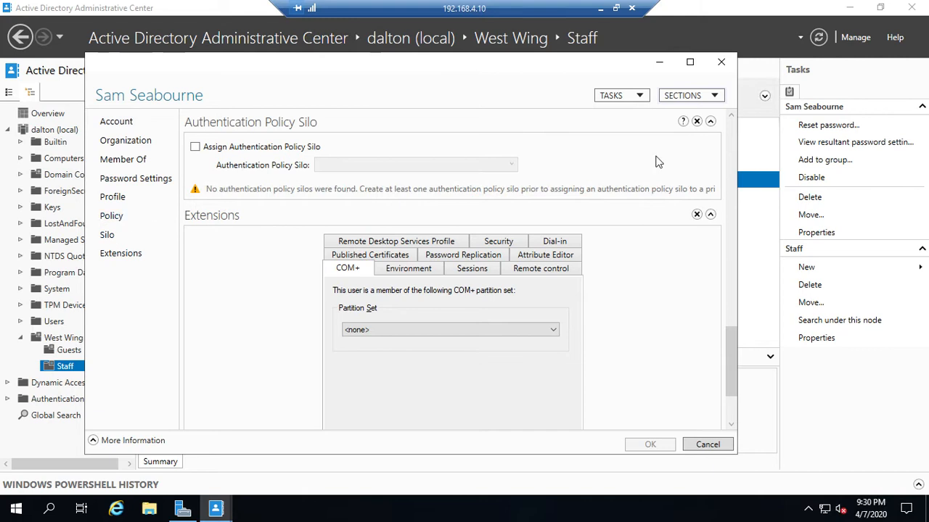
left_click(120, 253)
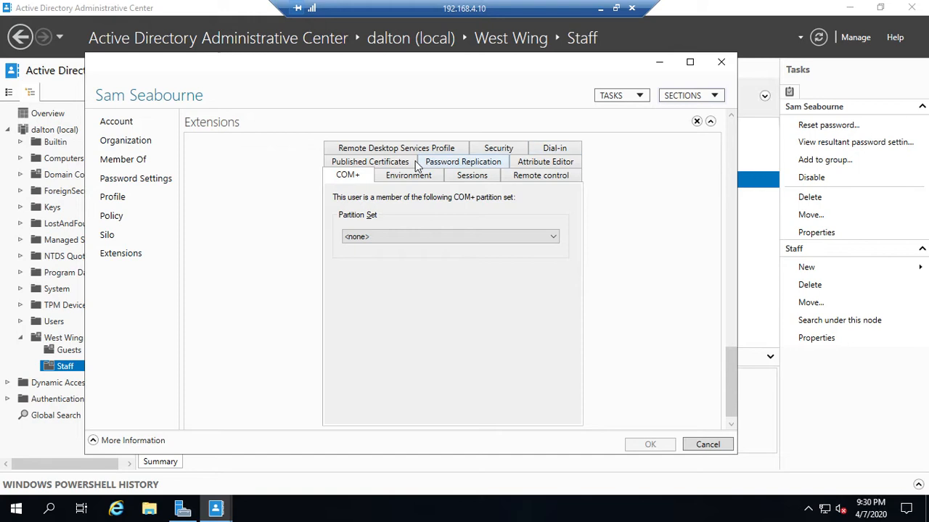
left_click(404, 177)
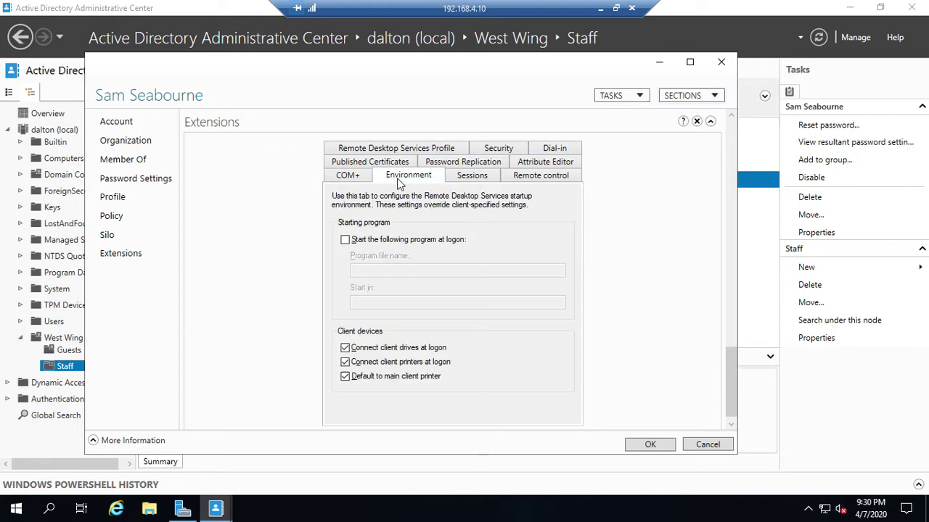
left_click(476, 179)
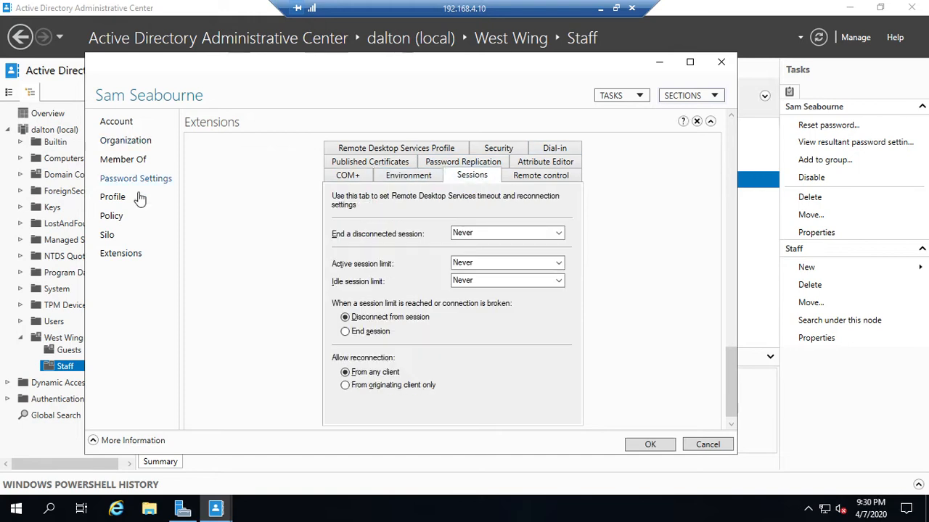
left_click(362, 151)
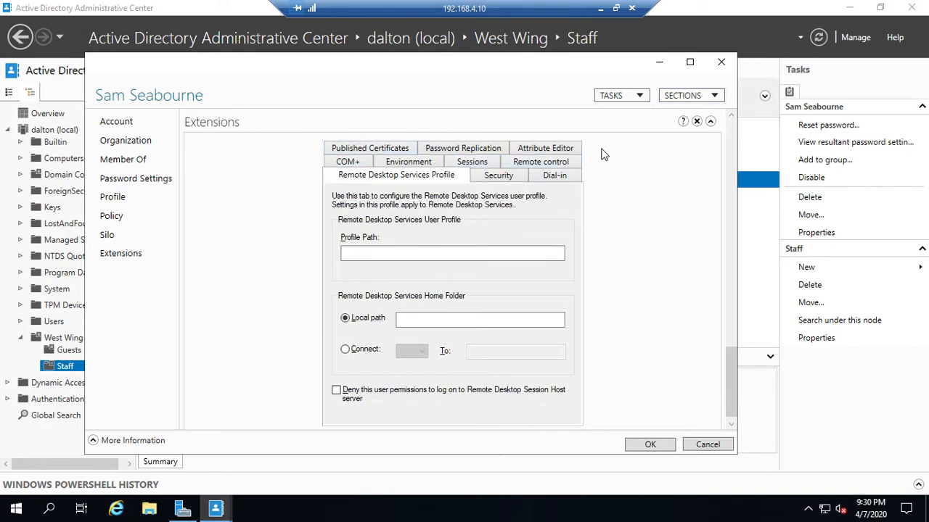
left_click(721, 62)
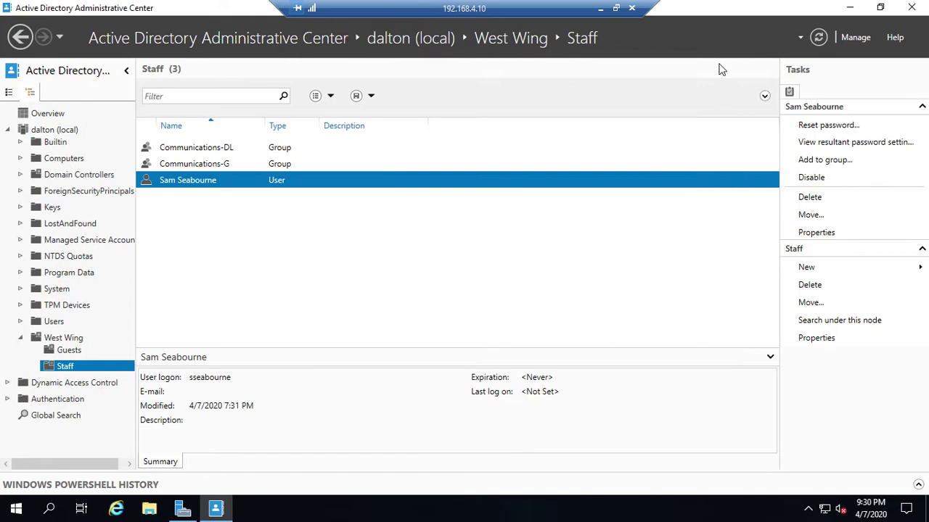
Start a new user in Staff named Toby Zeigler with logon name tzeigler
right_click(270, 240)
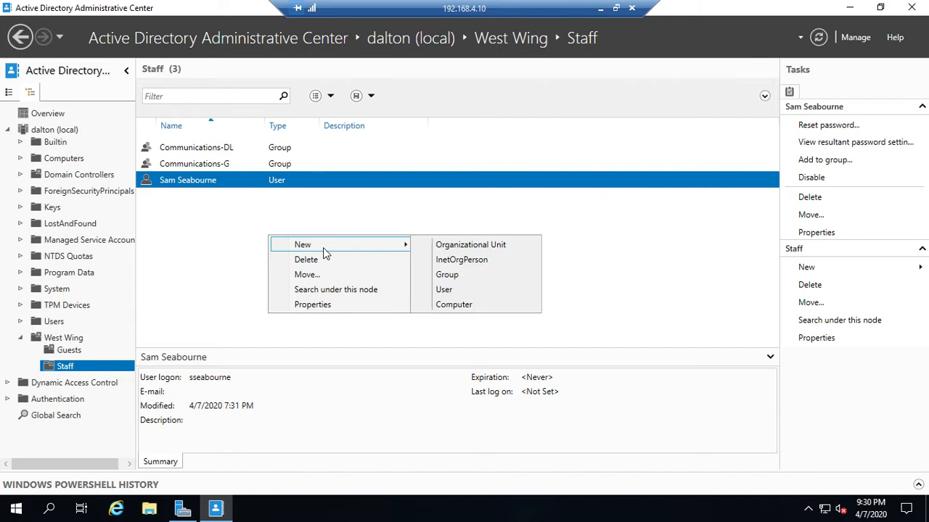
mouse_move(340, 244)
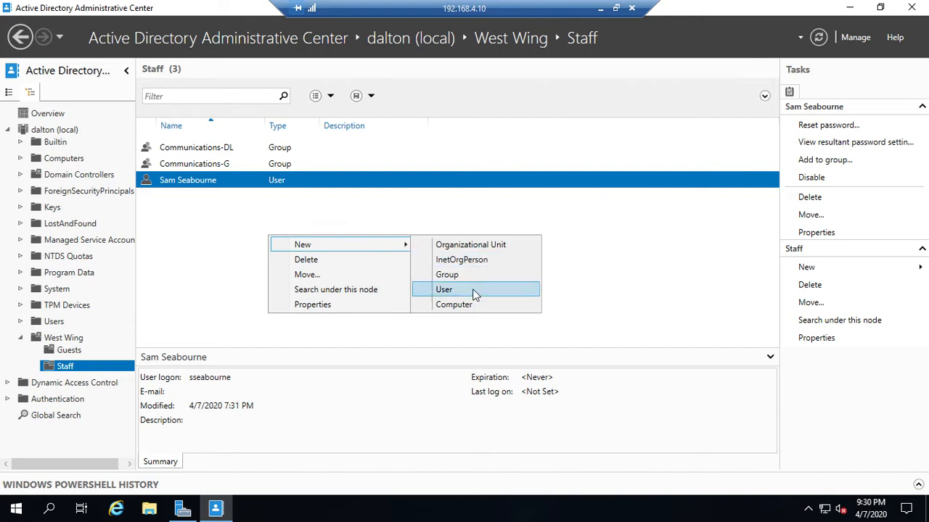
left_click(444, 290)
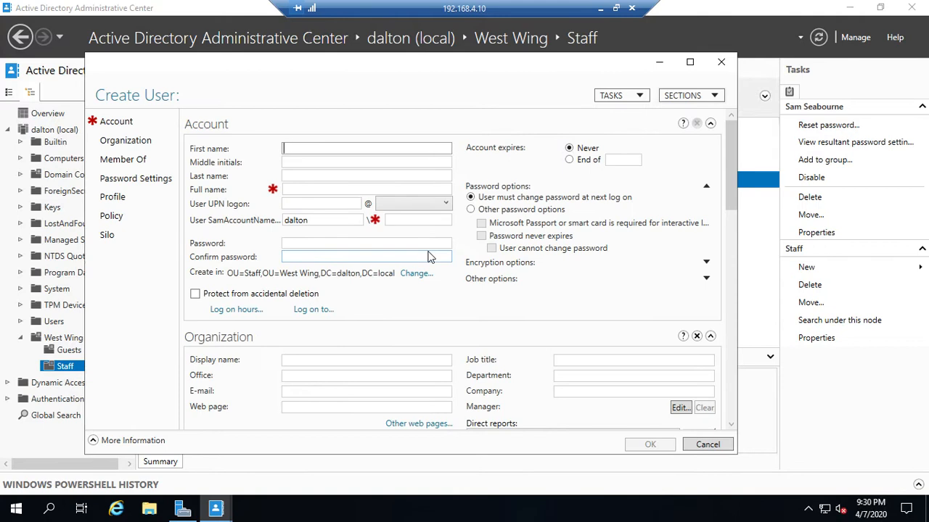
type("Toby Zeigler")
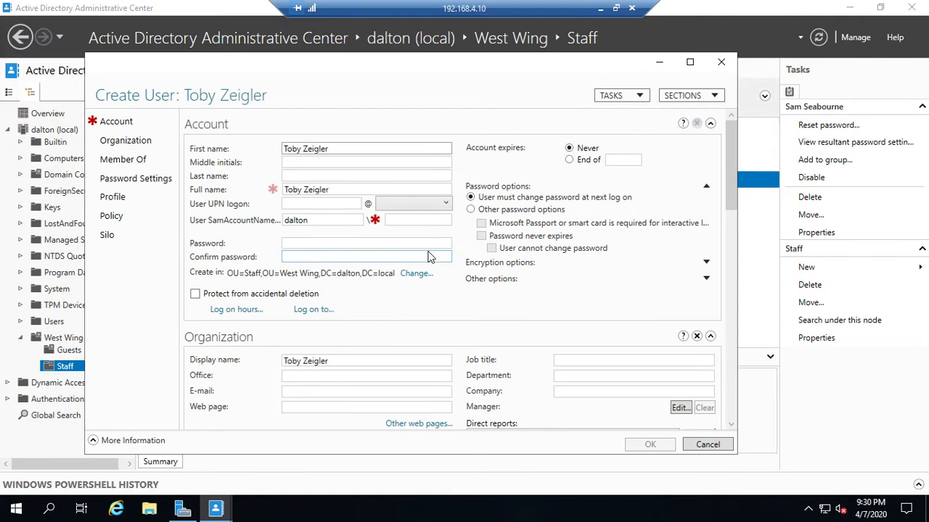
key("BackSpace")
key("BackSpace")
key("BackSpace")
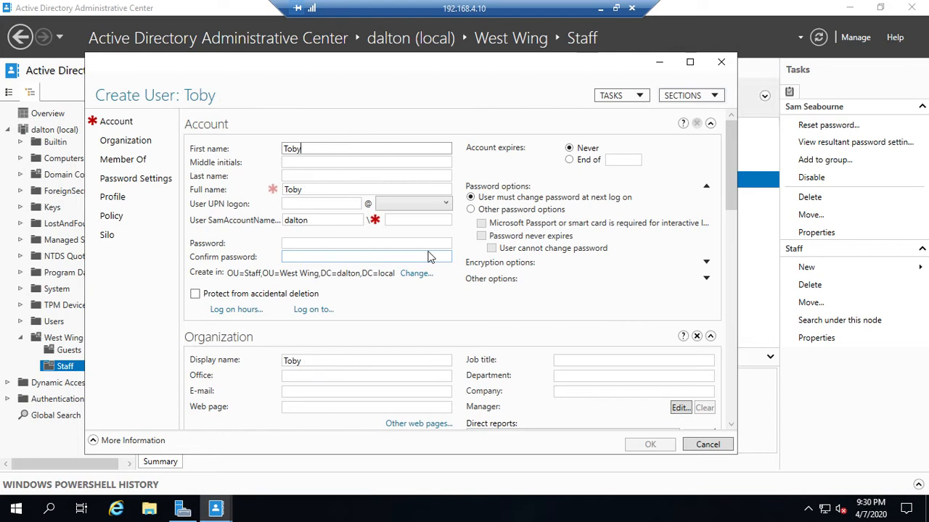
key("Tab")
key("Tab")
type("Zeigler")
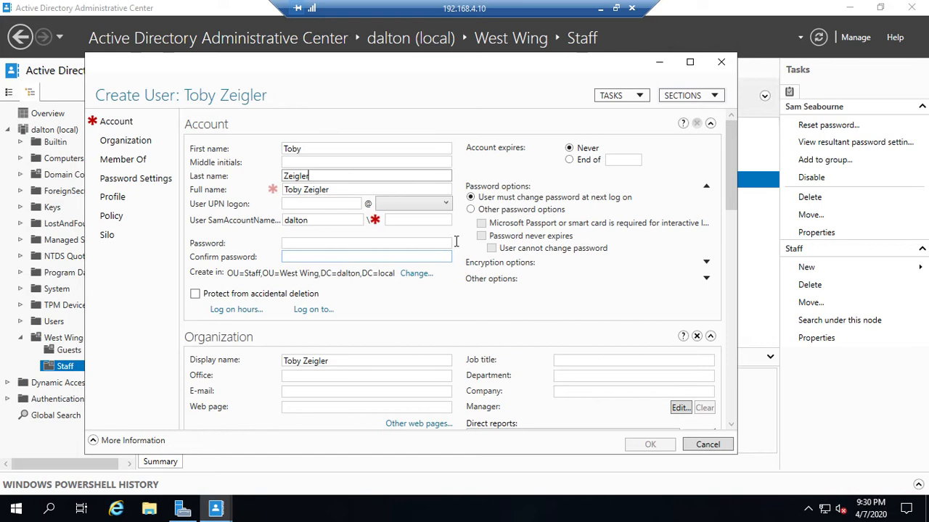
left_click(324, 205)
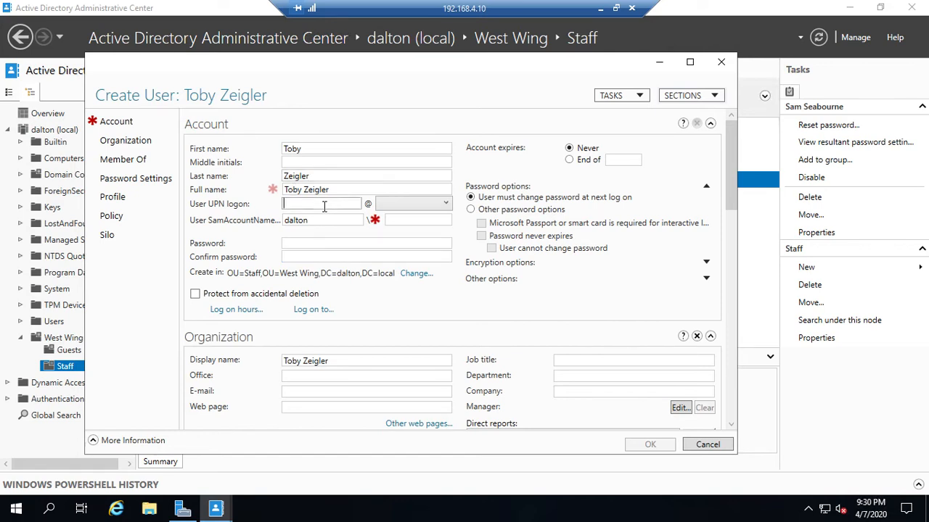
type("tziegler")
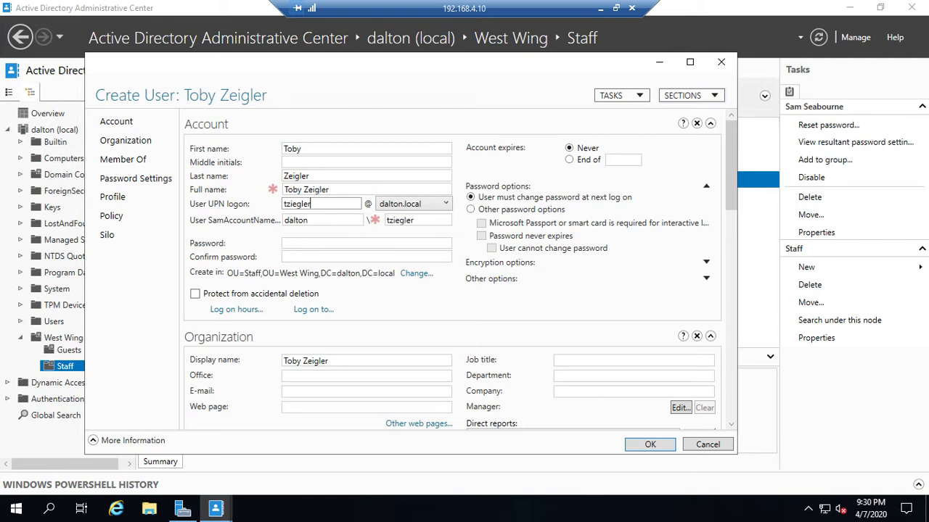
key("BackSpace")
key("BackSpace")
key("BackSpace")
key("BackSpace")
key("BackSpace")
type("igler")
Enter and confirm the password for the Toby Zeigler account
left_click(316, 243)
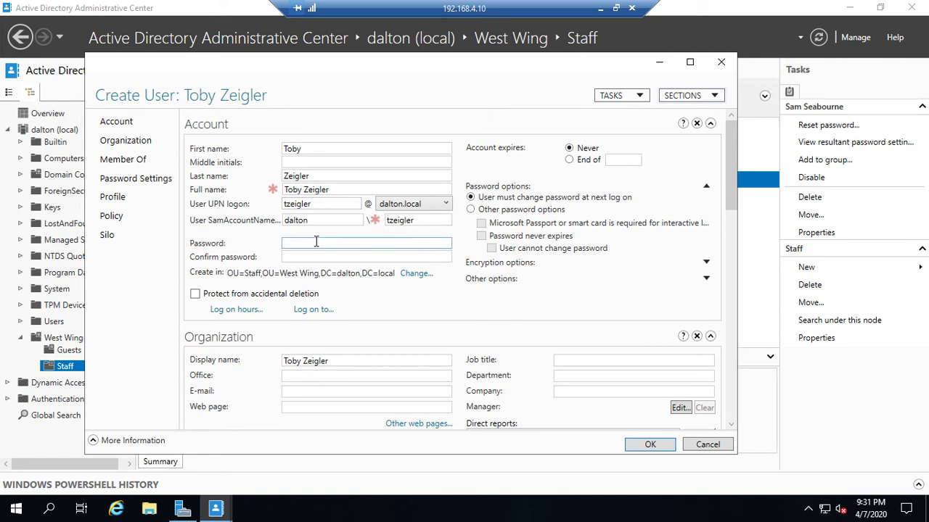
type("******")
key("Tab")
type("*****")
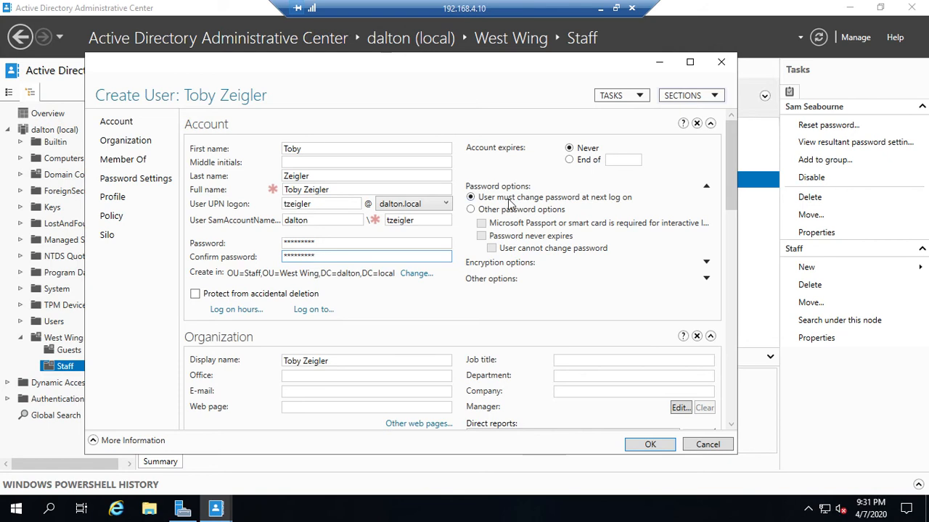
mouse_move(731, 138)
left_mouse_down()
mouse_move(757, 394)
mouse_move(733, 116)
left_mouse_up()
left_click(419, 276)
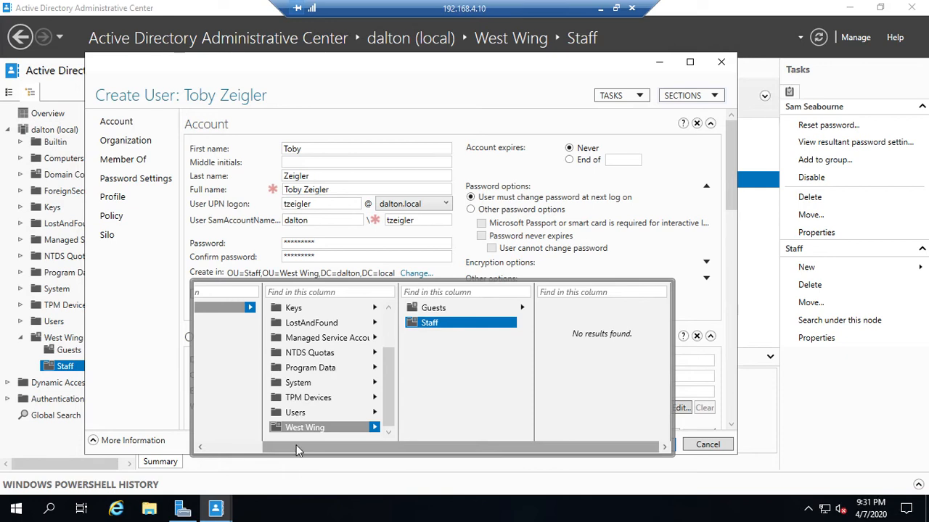
left_click_drag(290, 446, 247, 455)
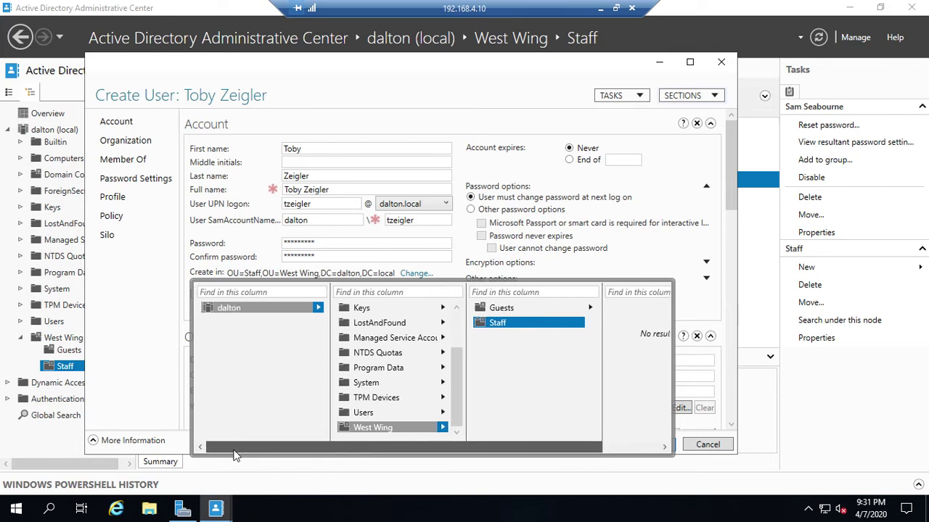
left_click(464, 172)
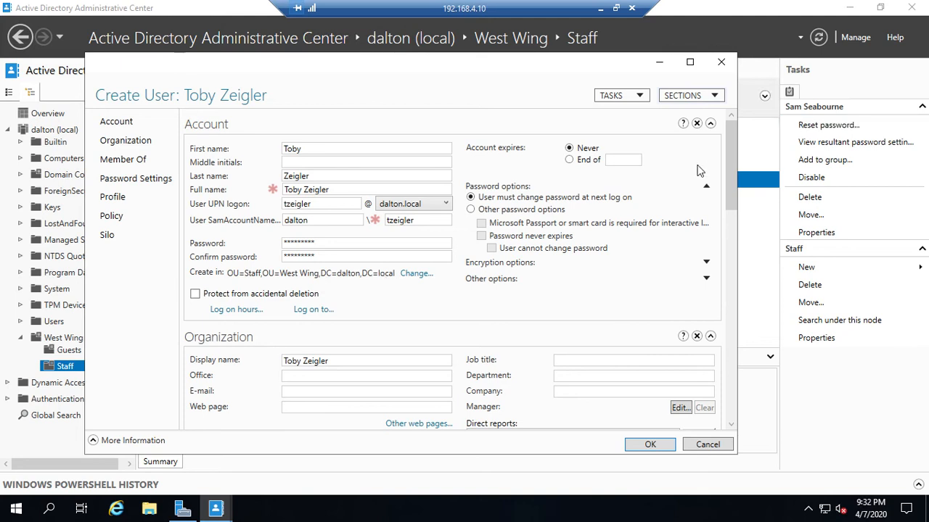
left_click_drag(731, 158, 732, 327)
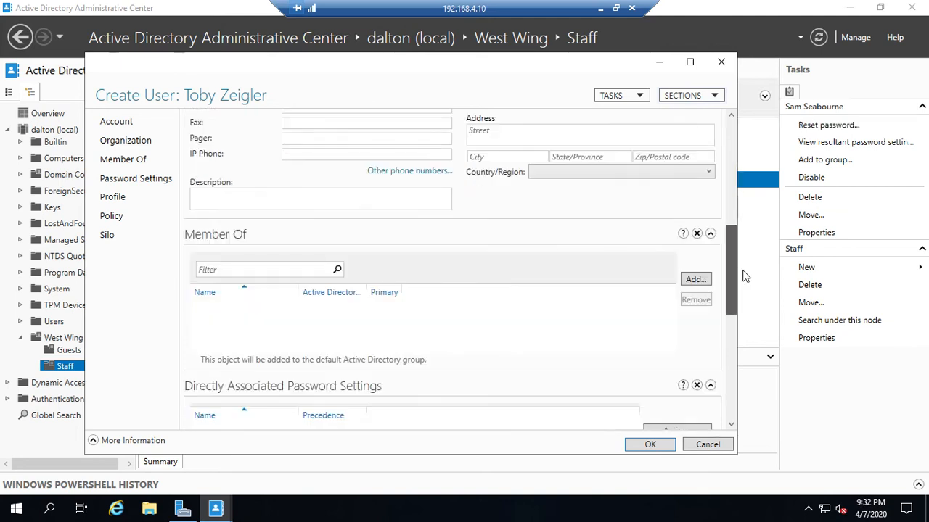
Create Toby Zeigler in Staff and view his Member Of list showing only Domain Users
left_click(648, 444)
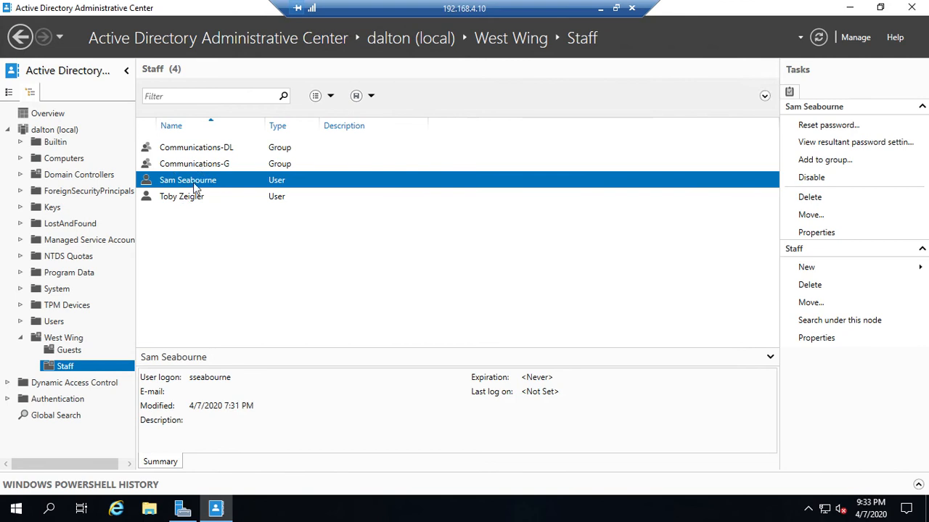
left_click(189, 197)
double_click(189, 197)
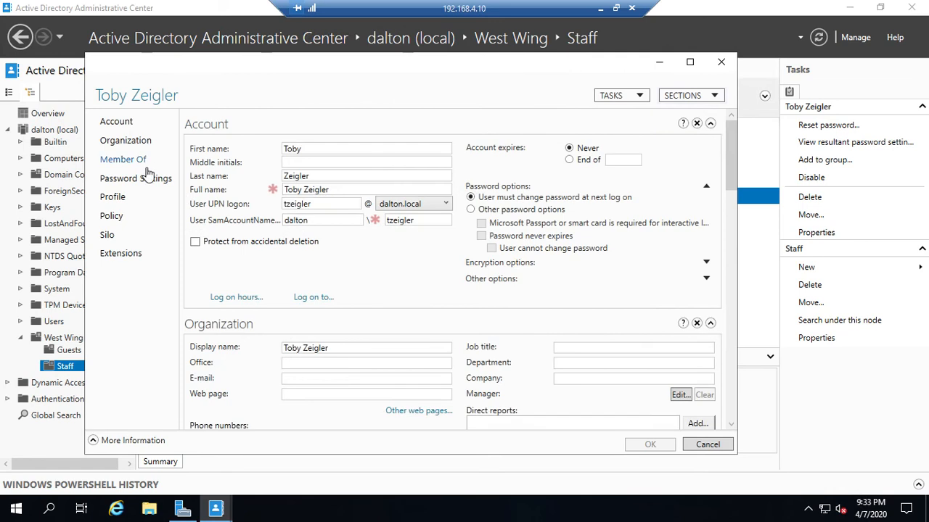
left_click(124, 158)
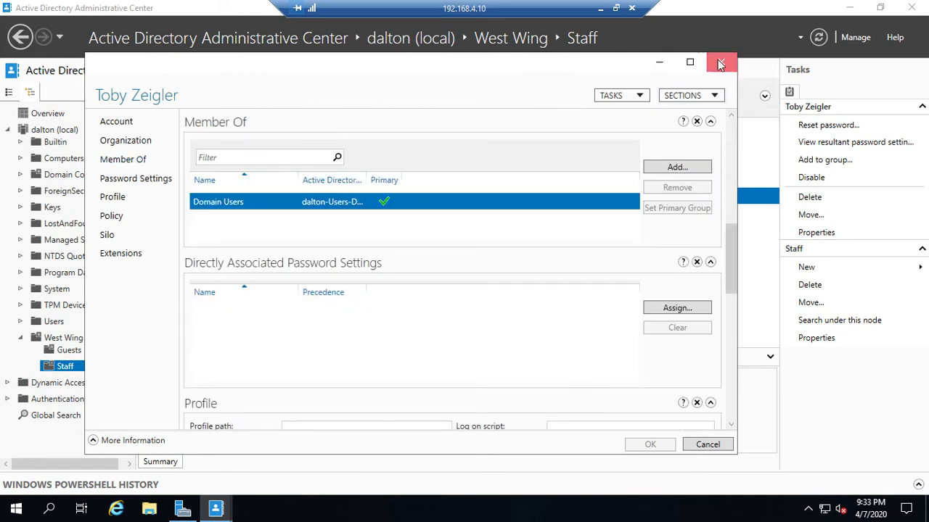
Add Toby Zeigler as a member of Communications-G alongside Sam Seabourne and save
left_click(721, 62)
double_click(225, 164)
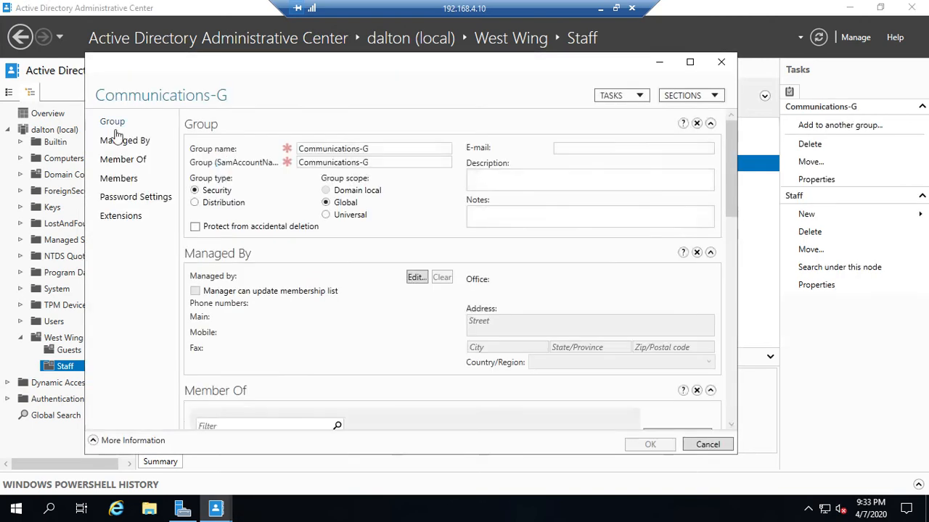
left_click(118, 178)
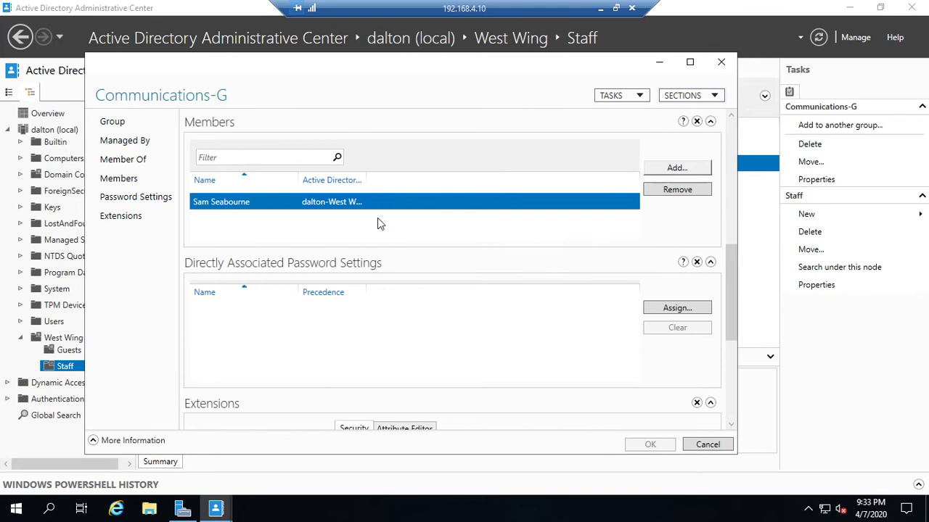
left_click(676, 167)
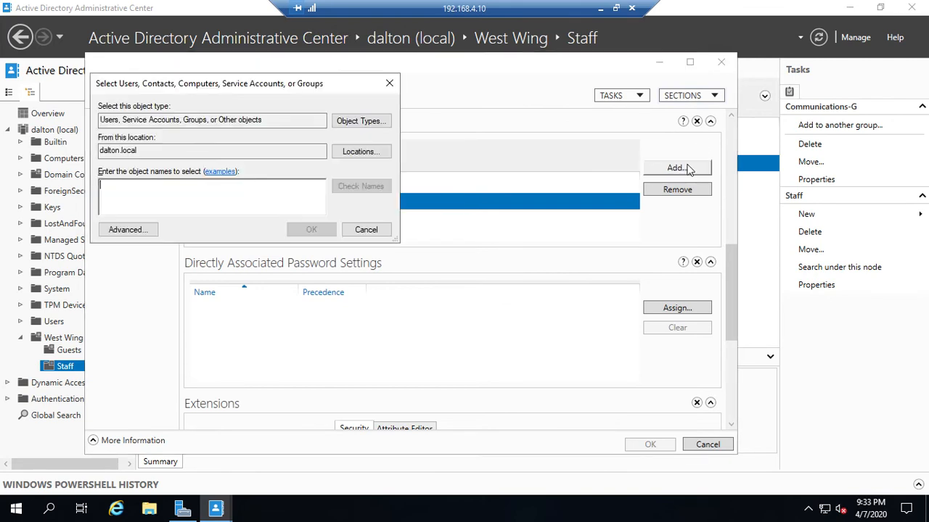
type("toby")
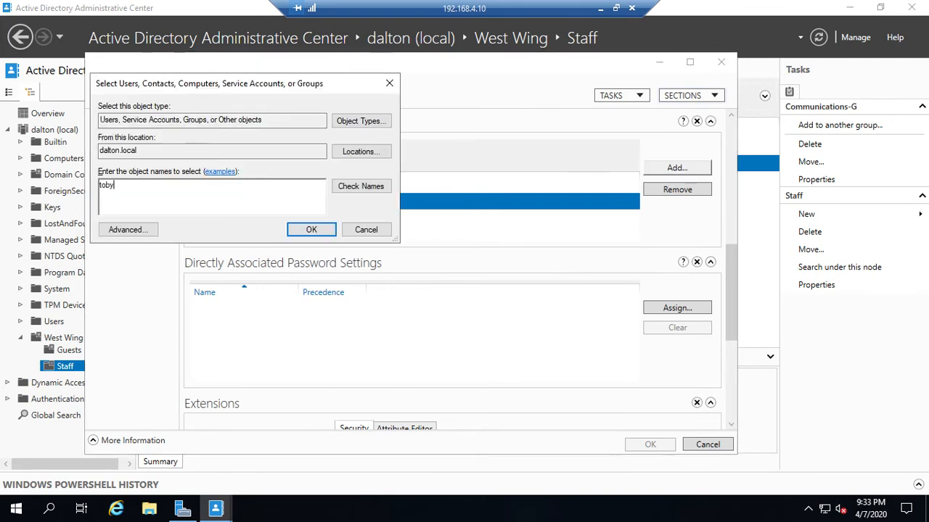
left_click(360, 185)
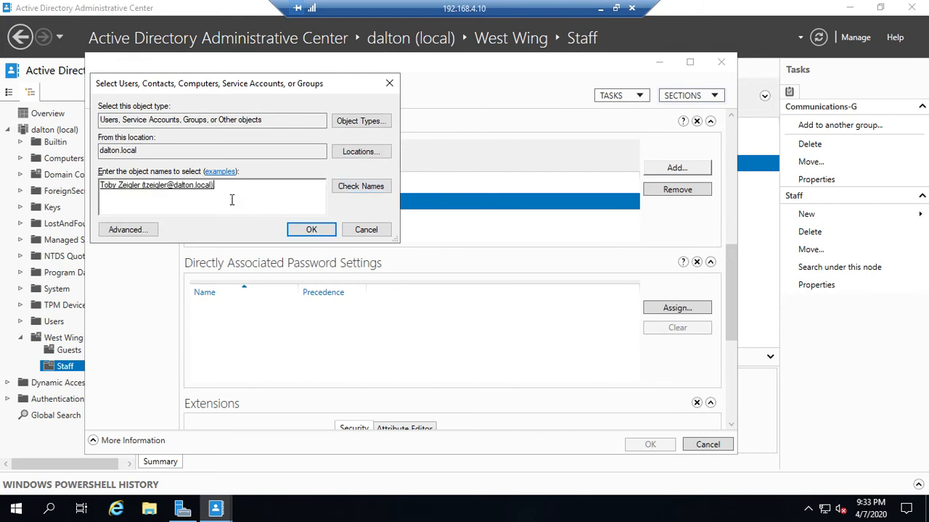
left_click(312, 229)
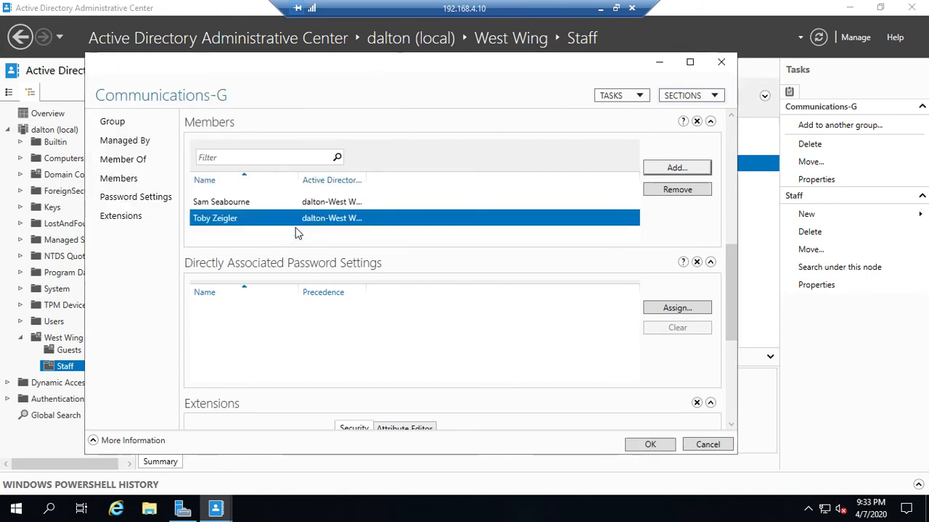
left_click(648, 445)
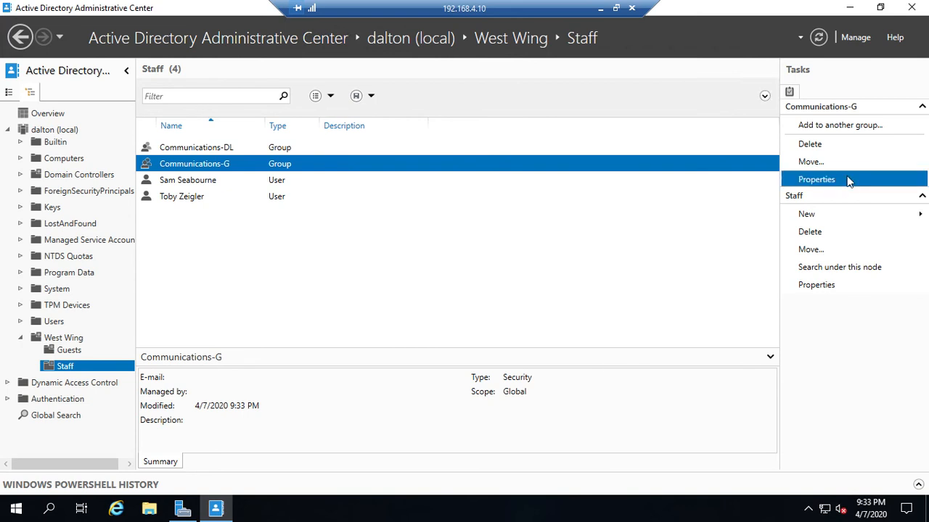
Switch the navigation pane to list view and navigate back to the dalton Overview page
left_click(9, 92)
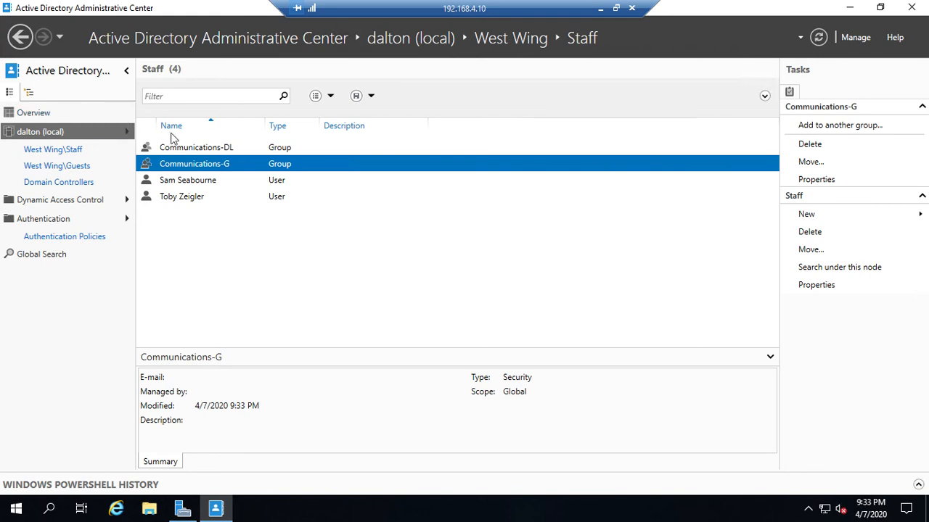
left_click(20, 36)
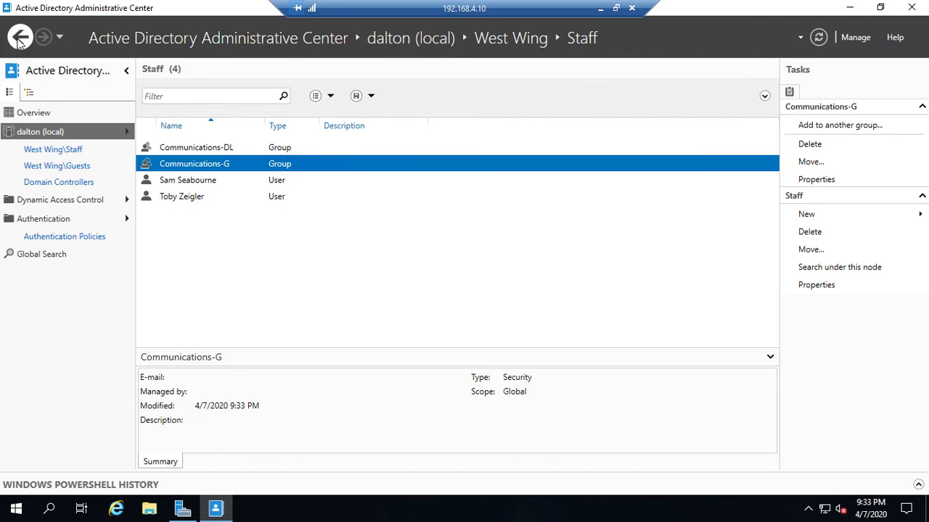
left_click(19, 38)
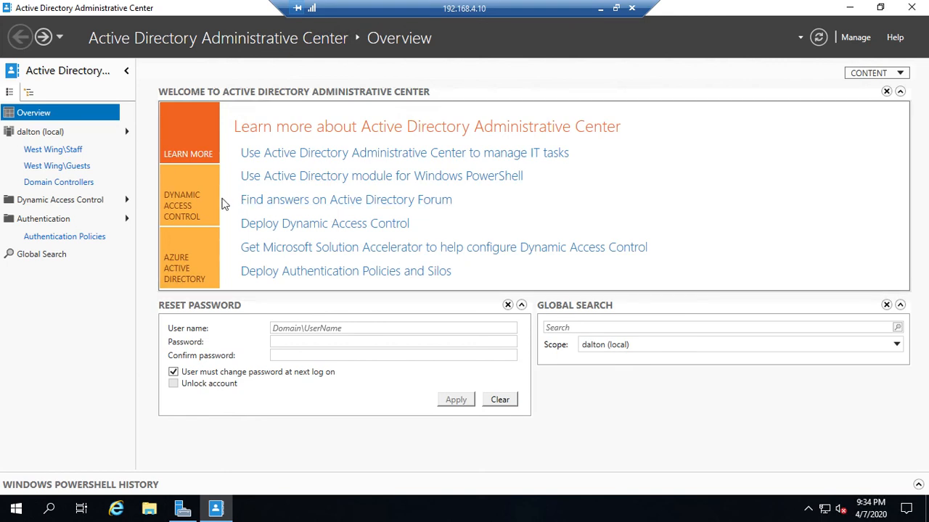
left_click(196, 205)
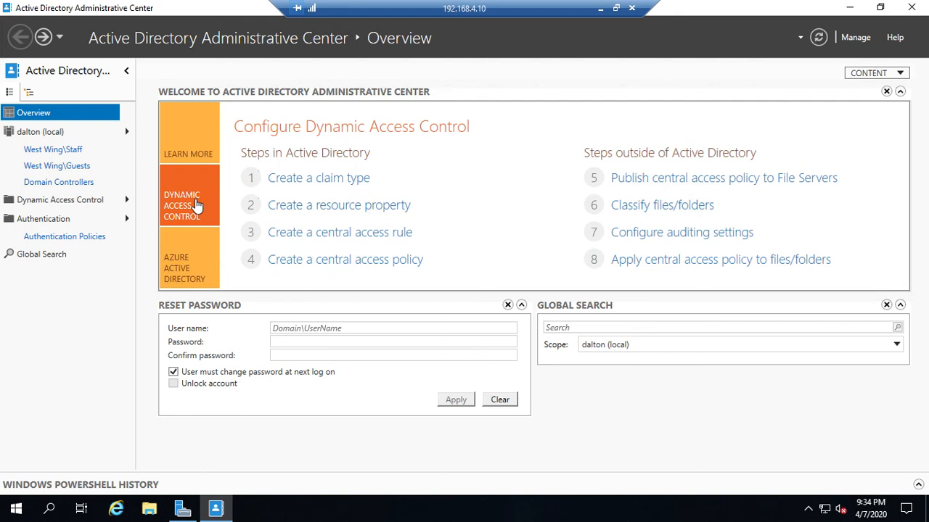
left_click(196, 257)
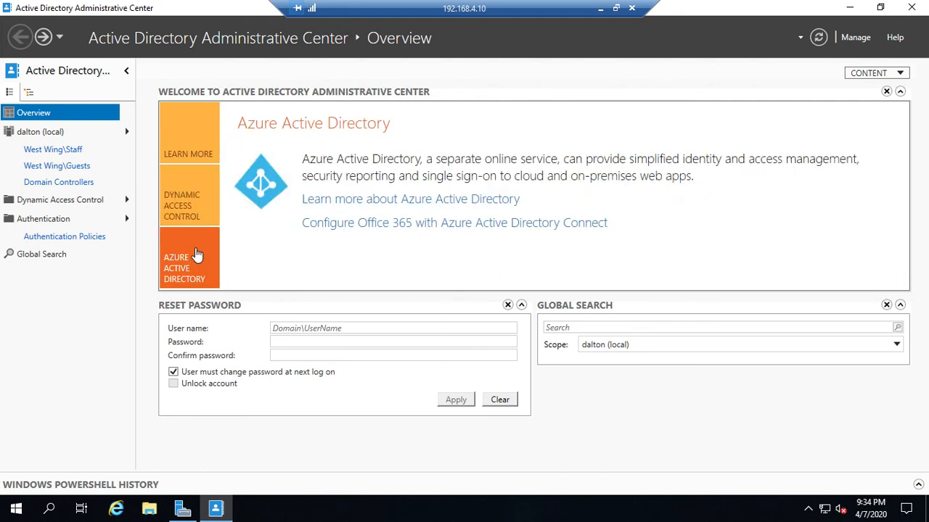
left_click(190, 203)
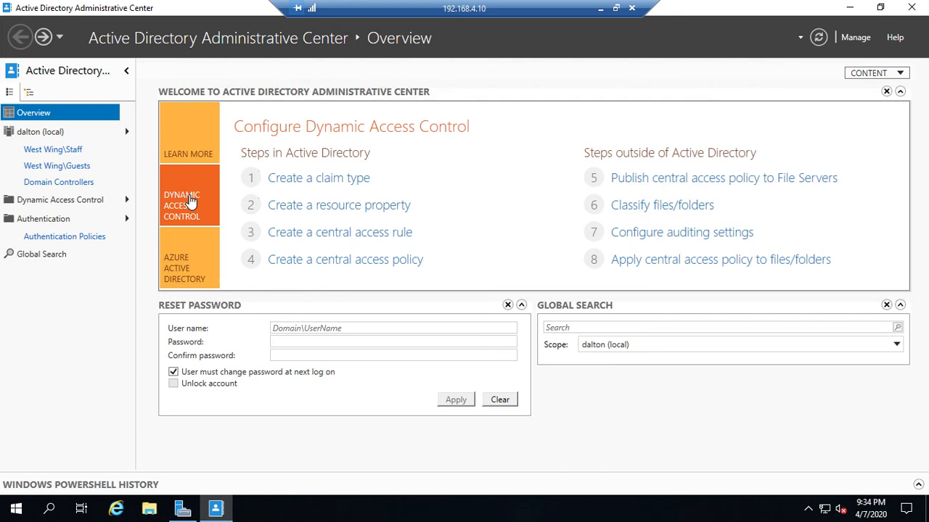
left_click(193, 138)
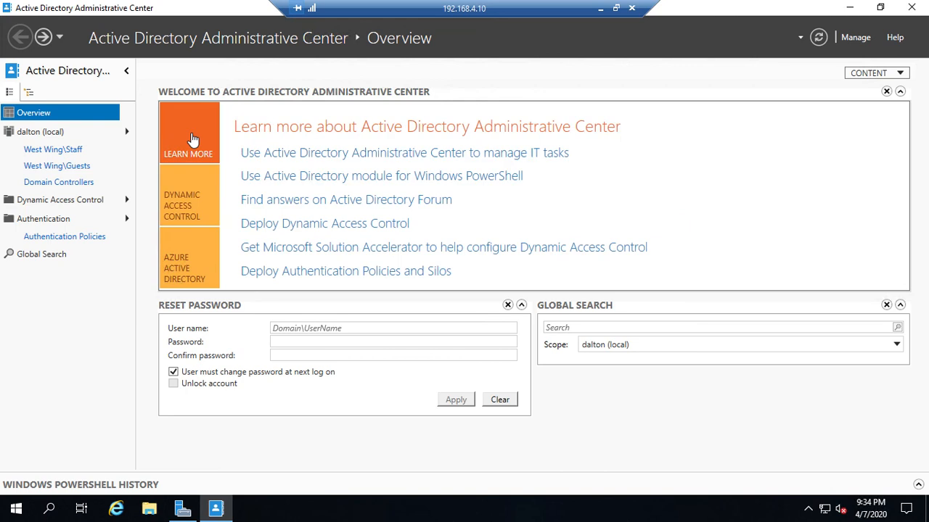